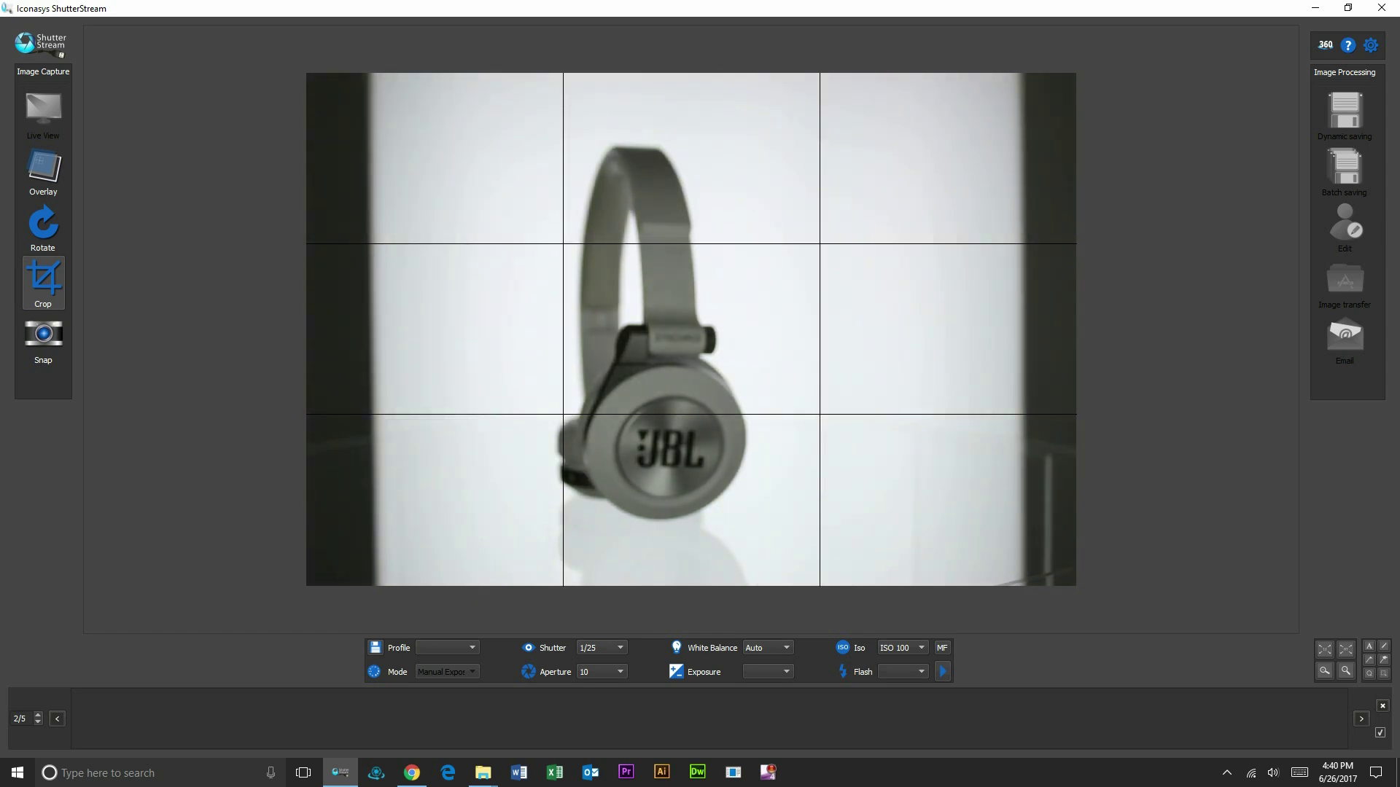
Try shutter speeds of 1/8 and 1/5 on the live preview, settling on 1/8
click(602, 647)
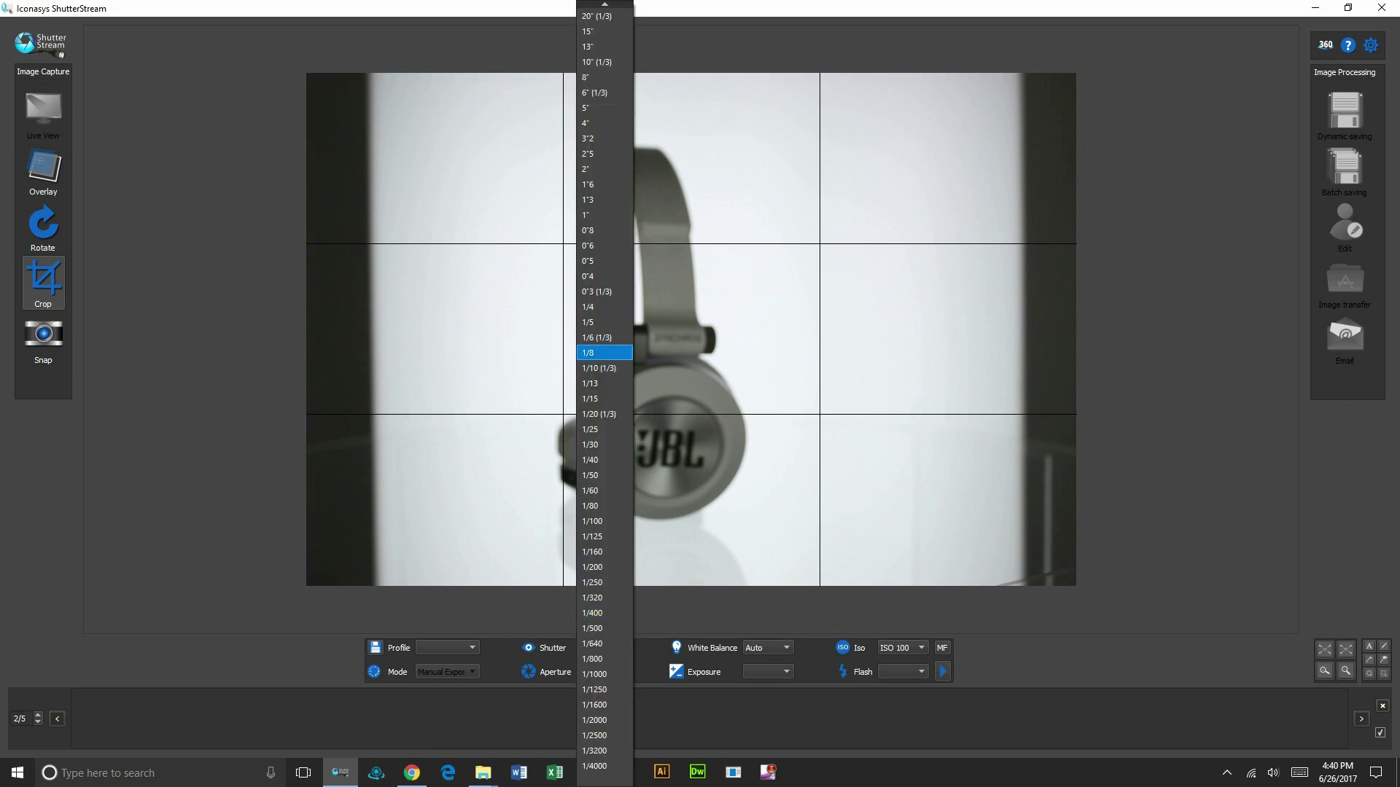
click(604, 582)
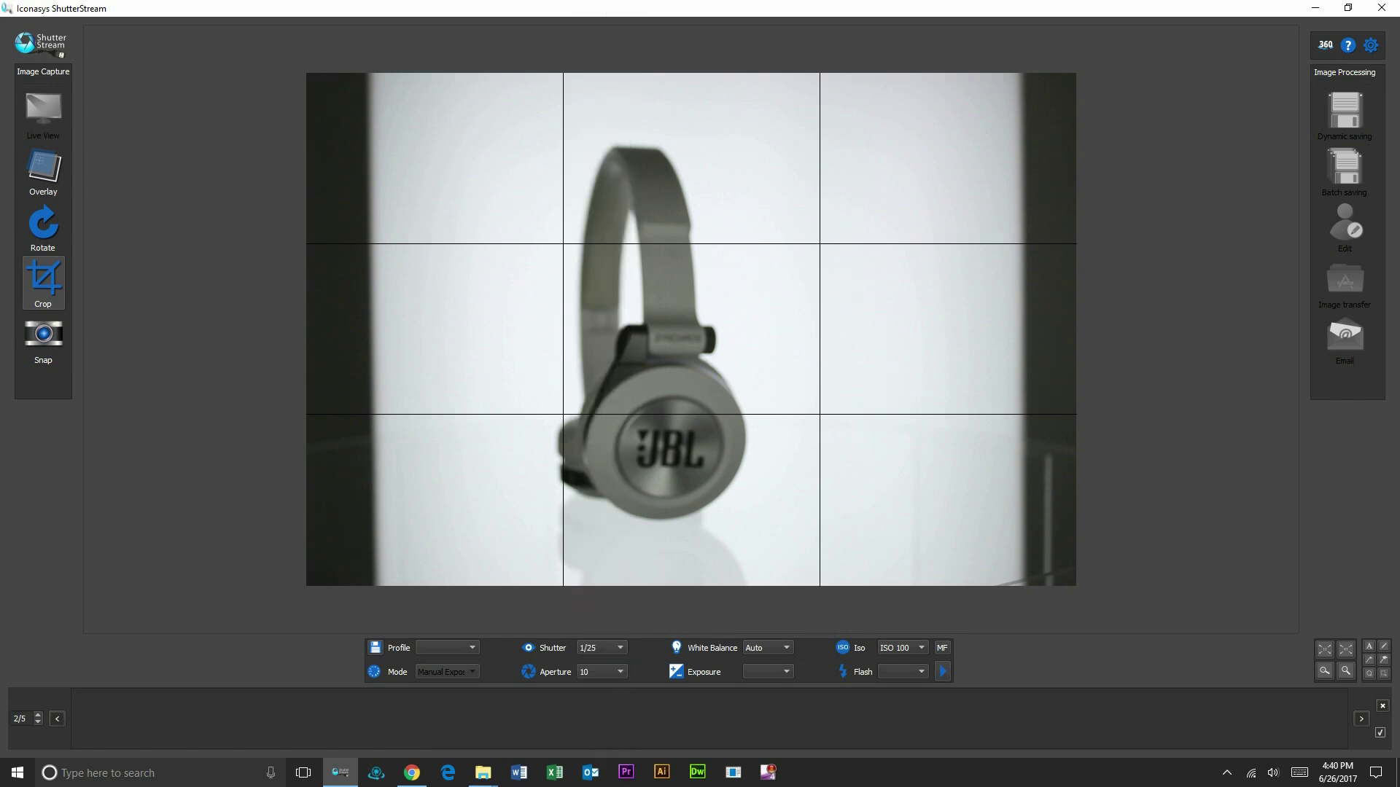
click(619, 648)
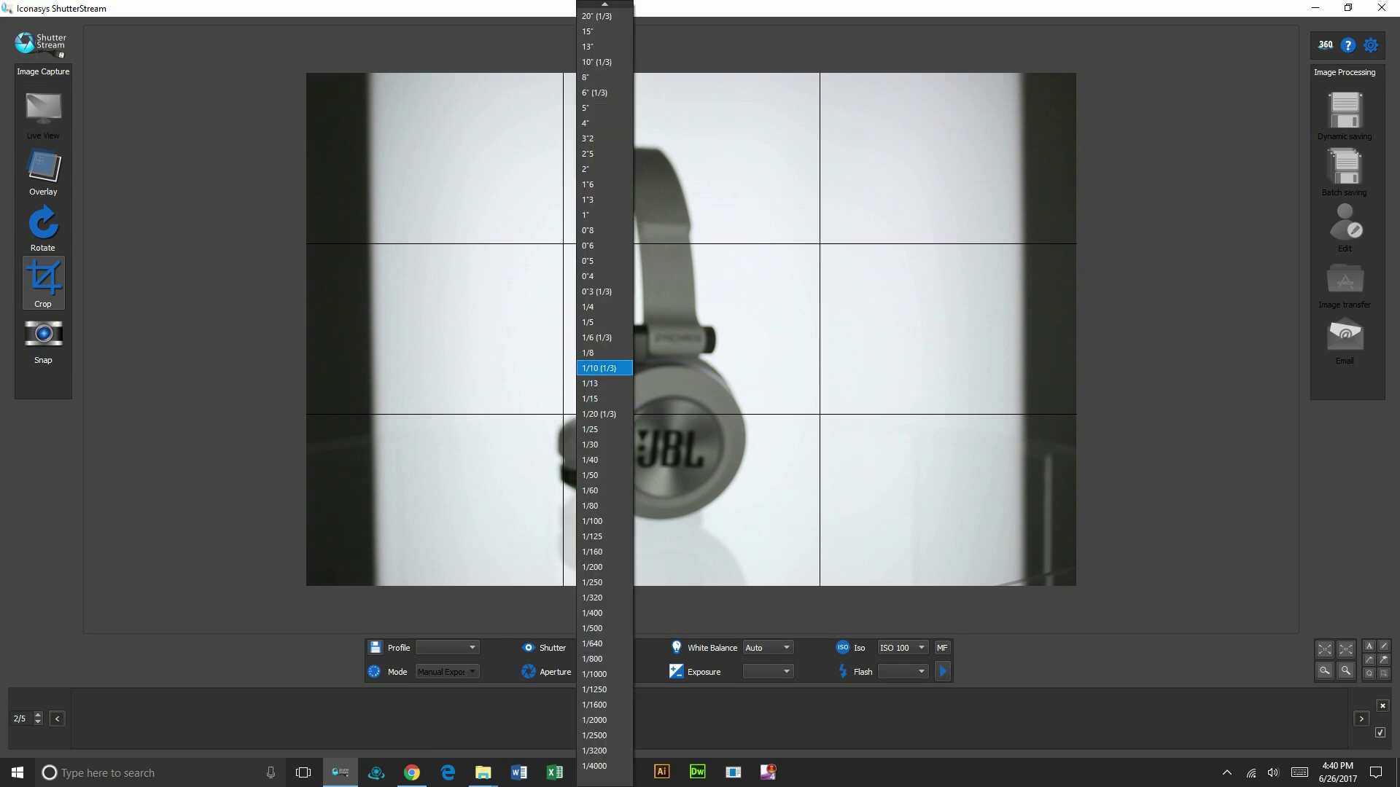
click(603, 353)
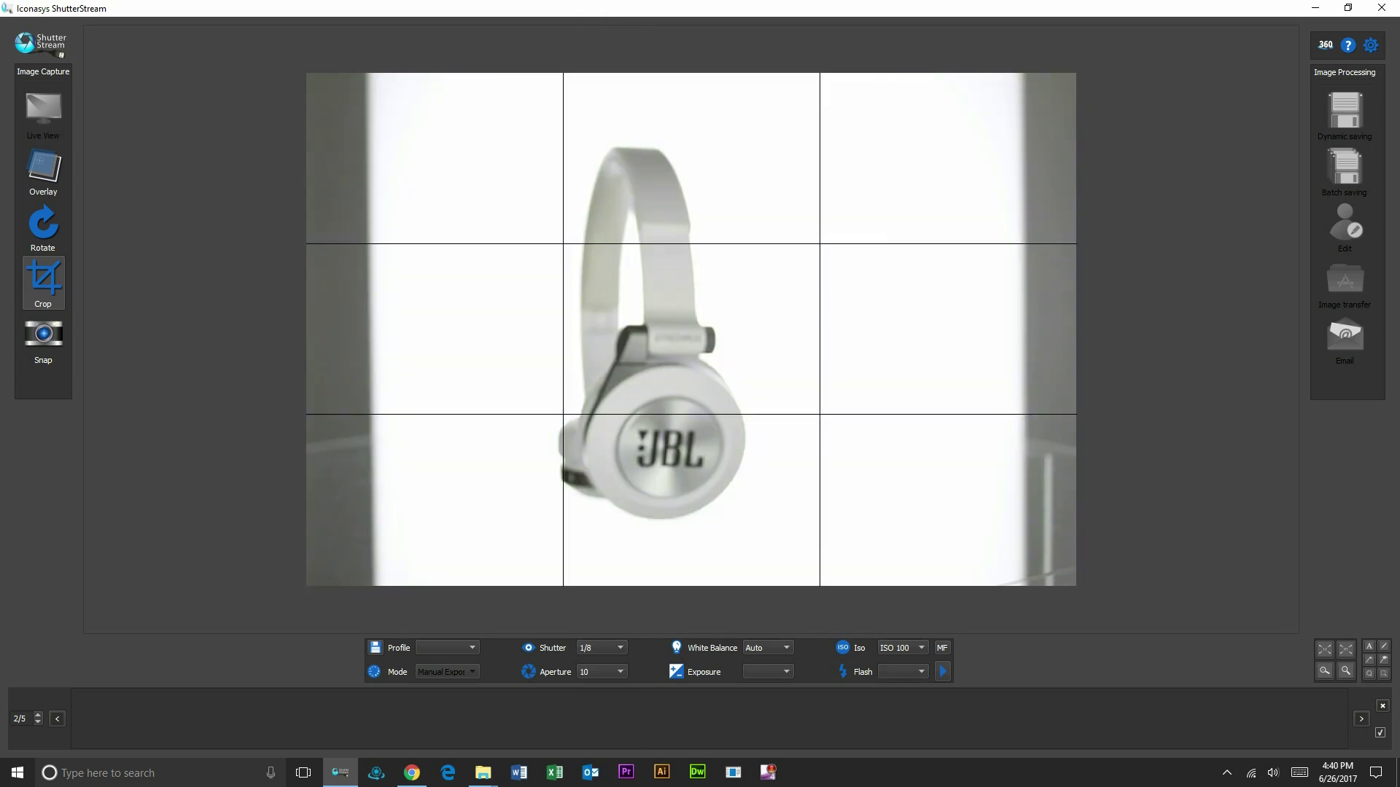
click(620, 647)
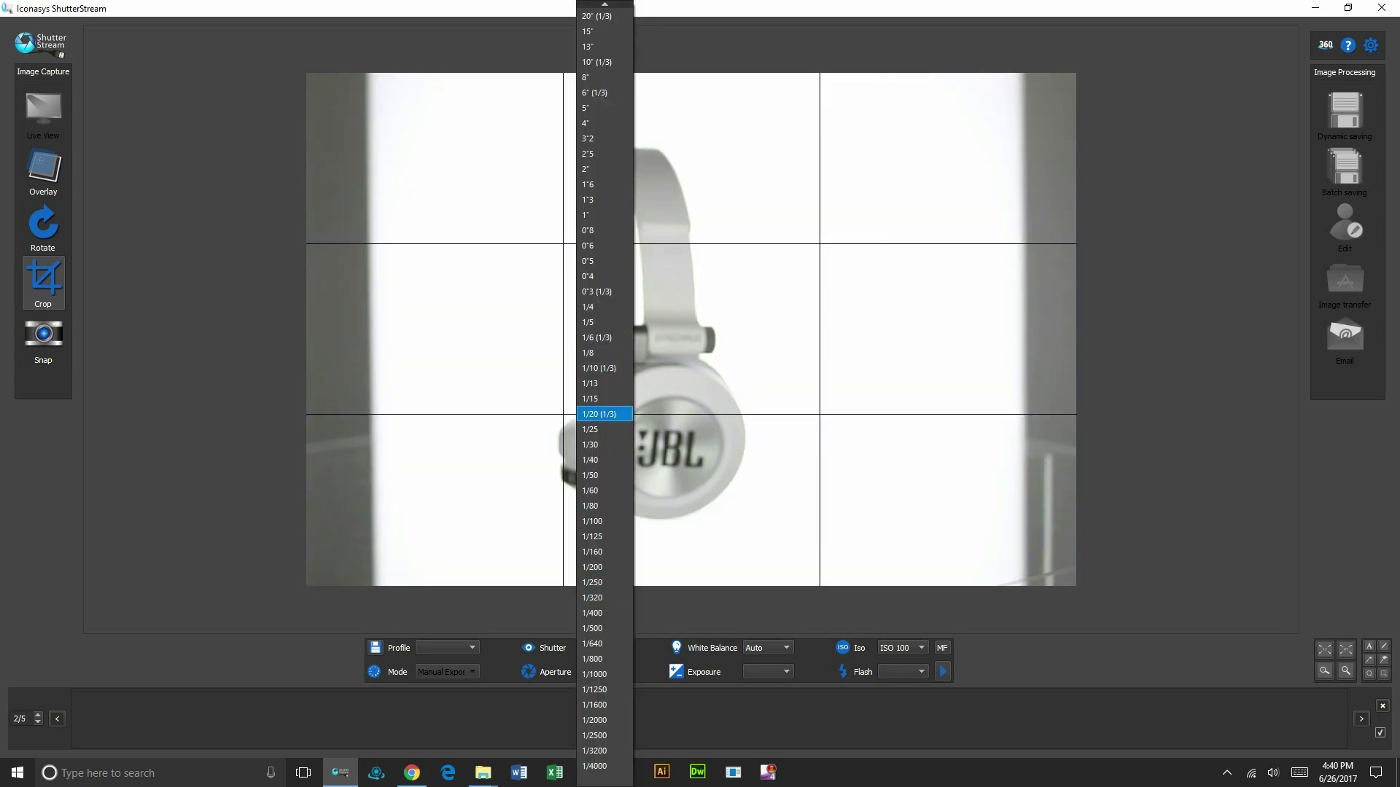
click(604, 322)
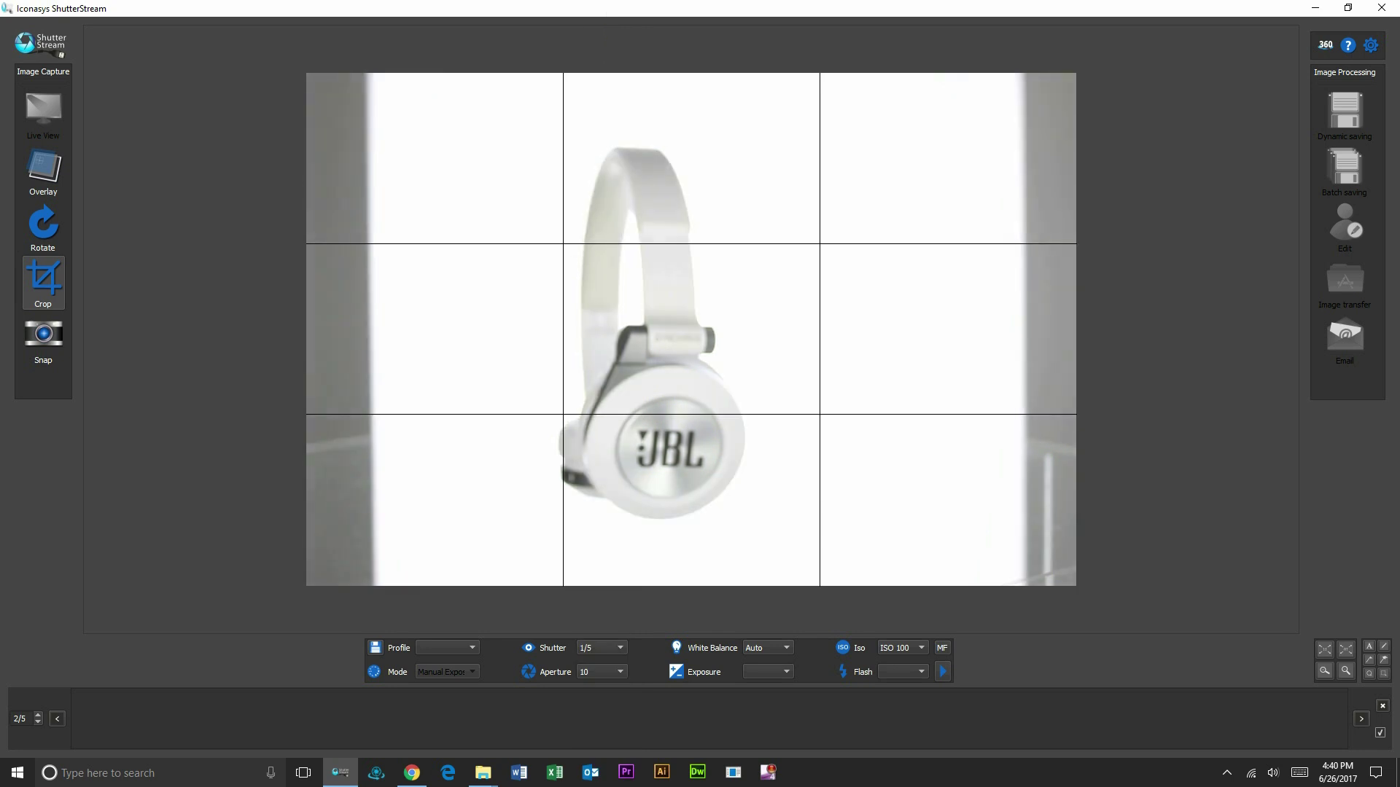
click(620, 648)
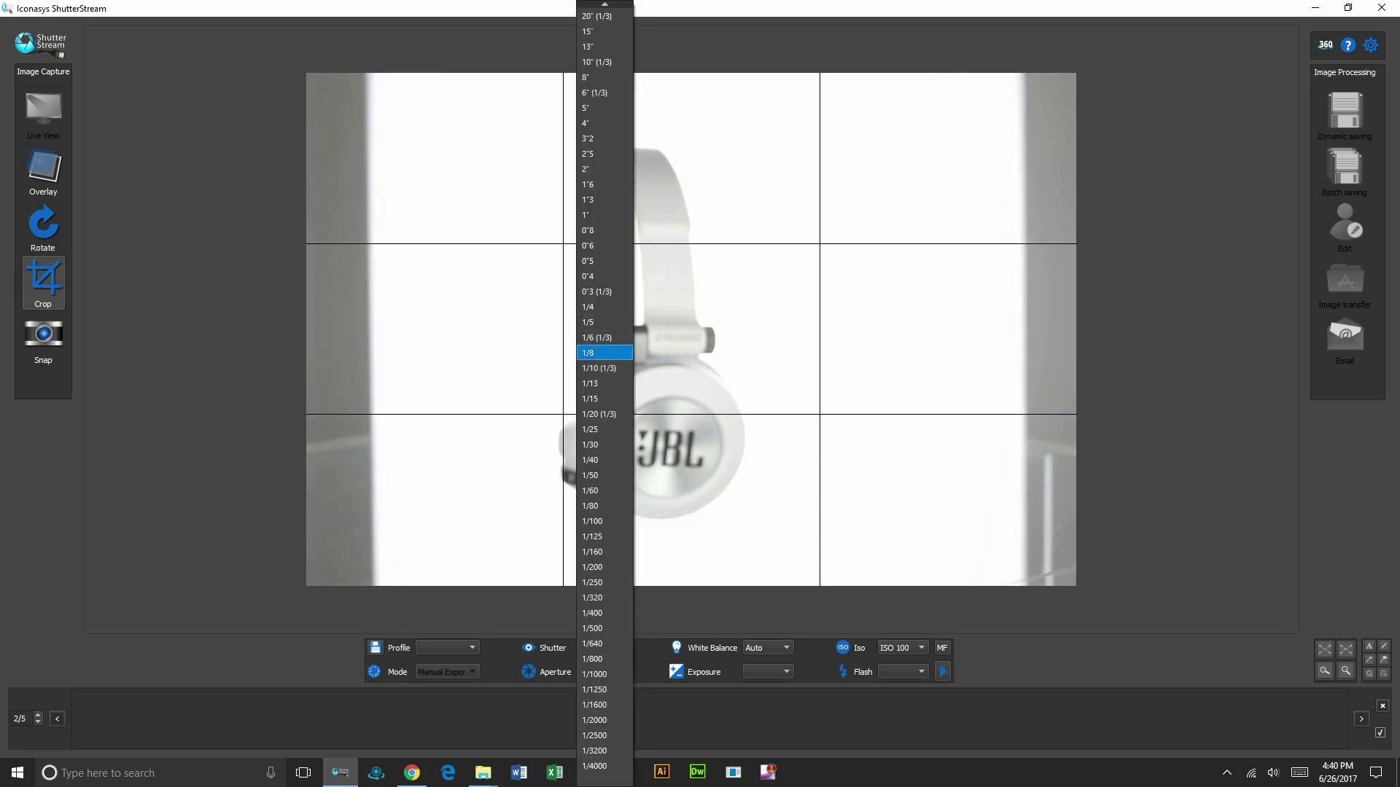
key(Return)
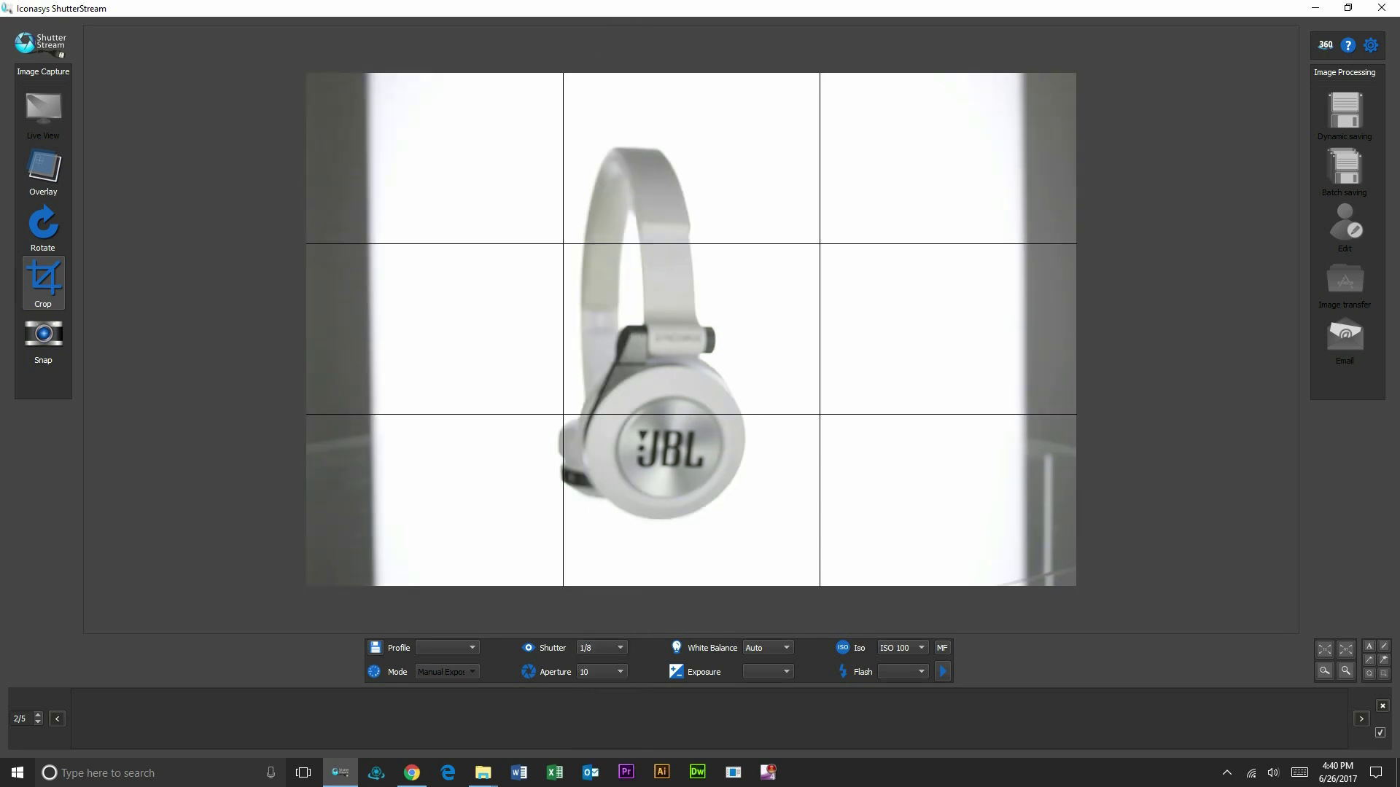
Magnify the JBL logo in the live preview and drive the lens manually until the headphones are in sharp focus
click(941, 647)
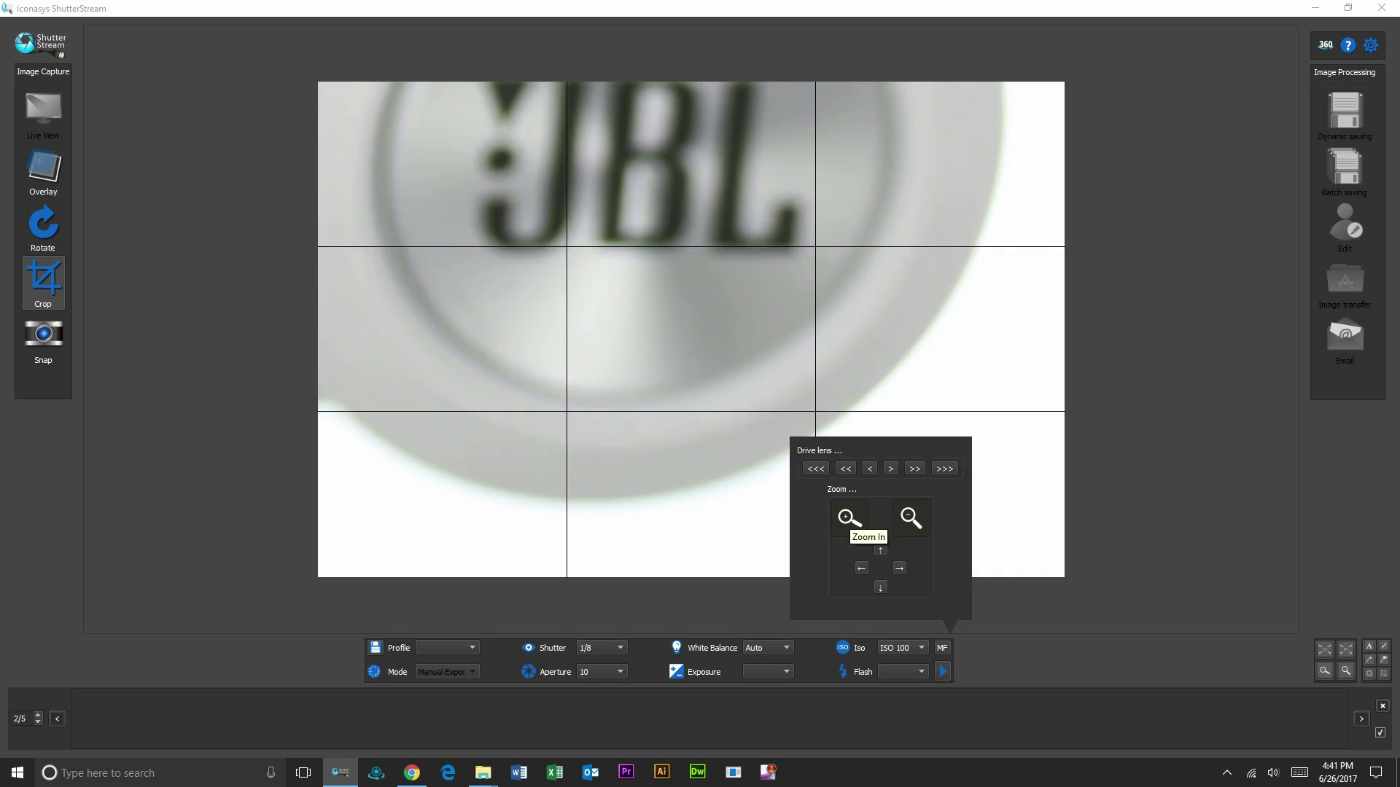
click(814, 469)
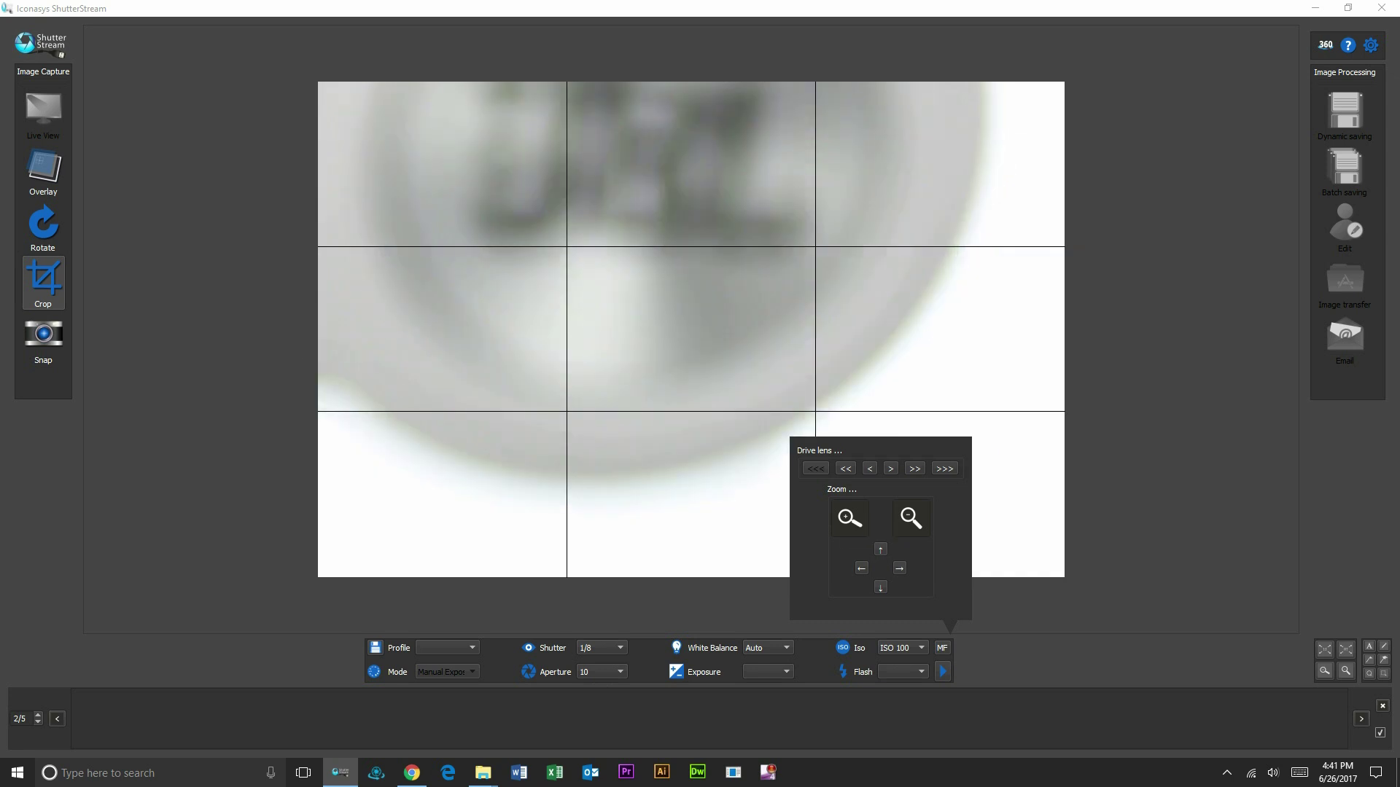
click(944, 469)
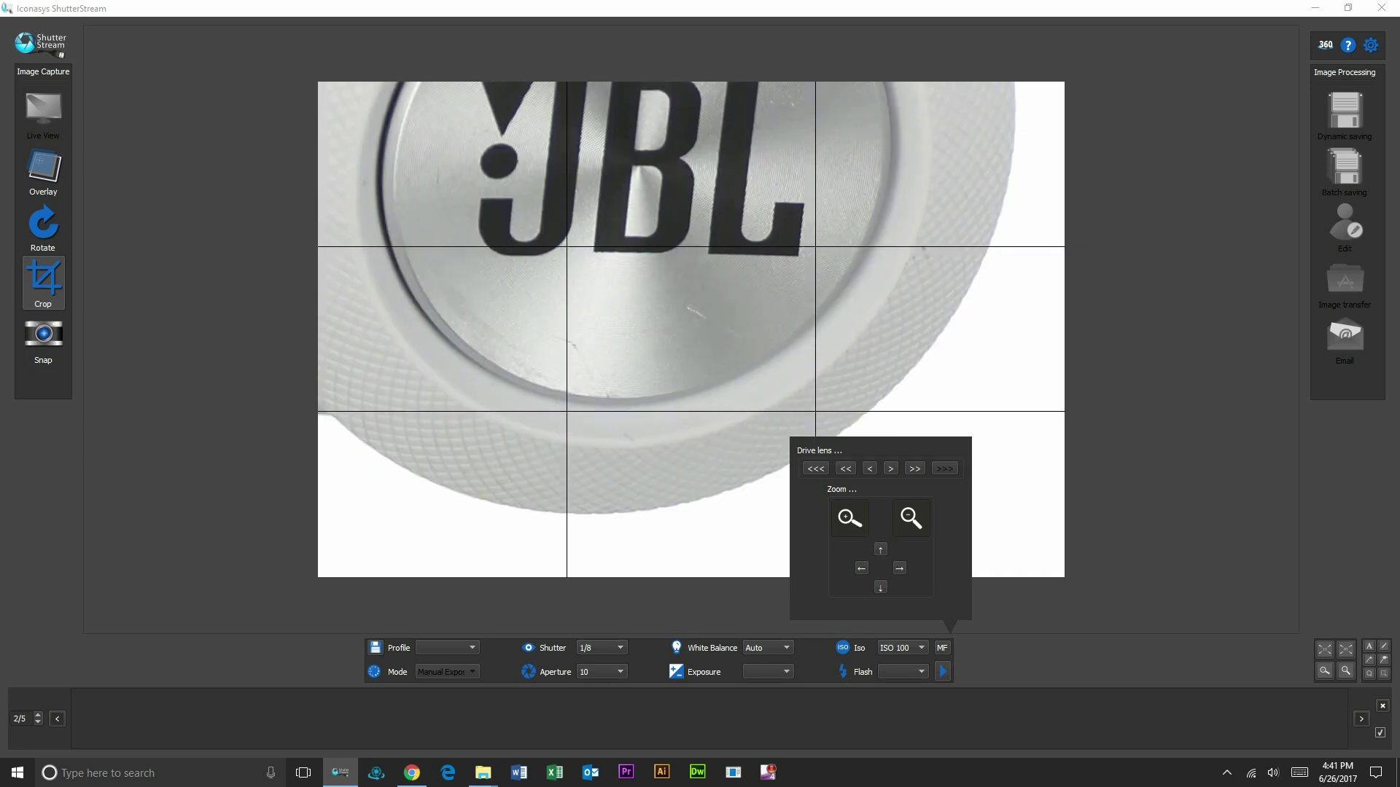
click(845, 468)
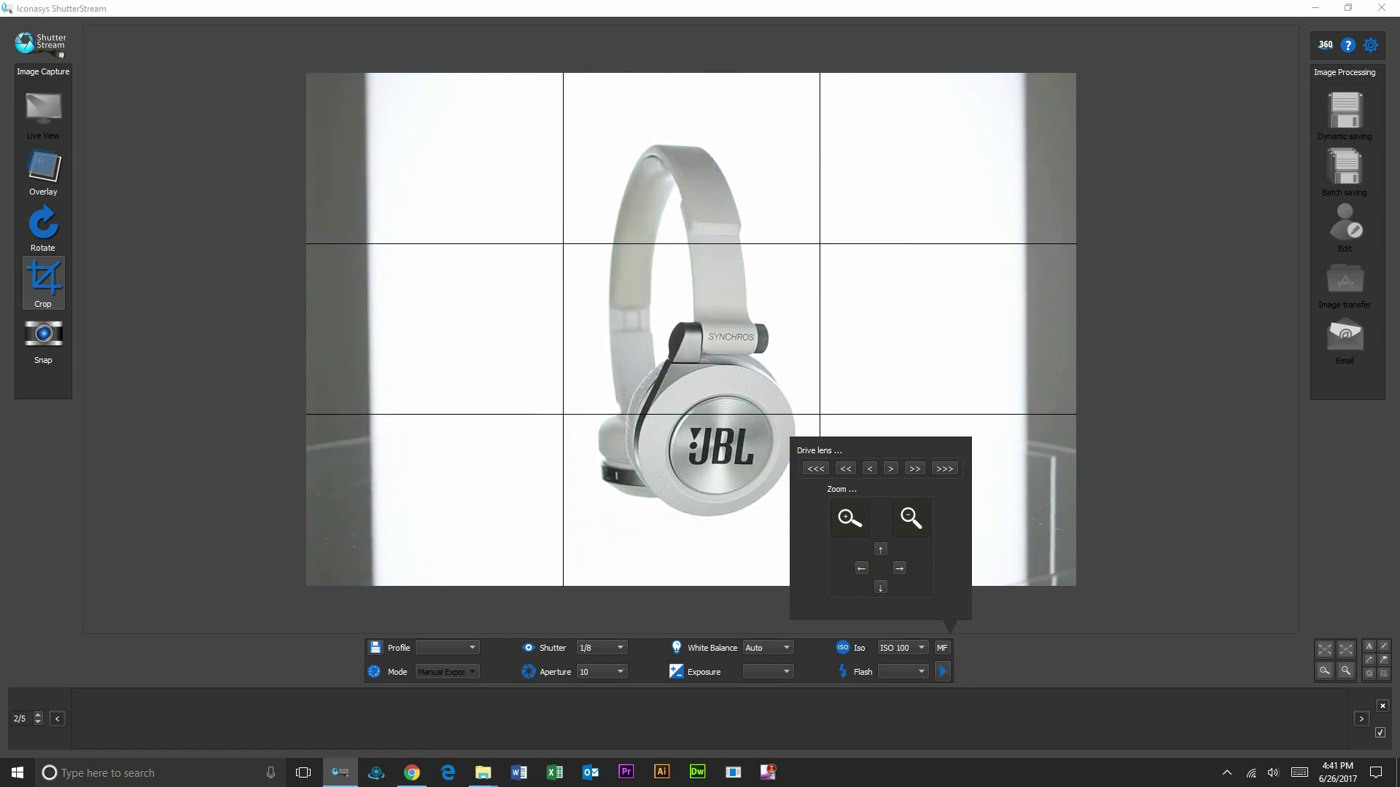
key(Escape)
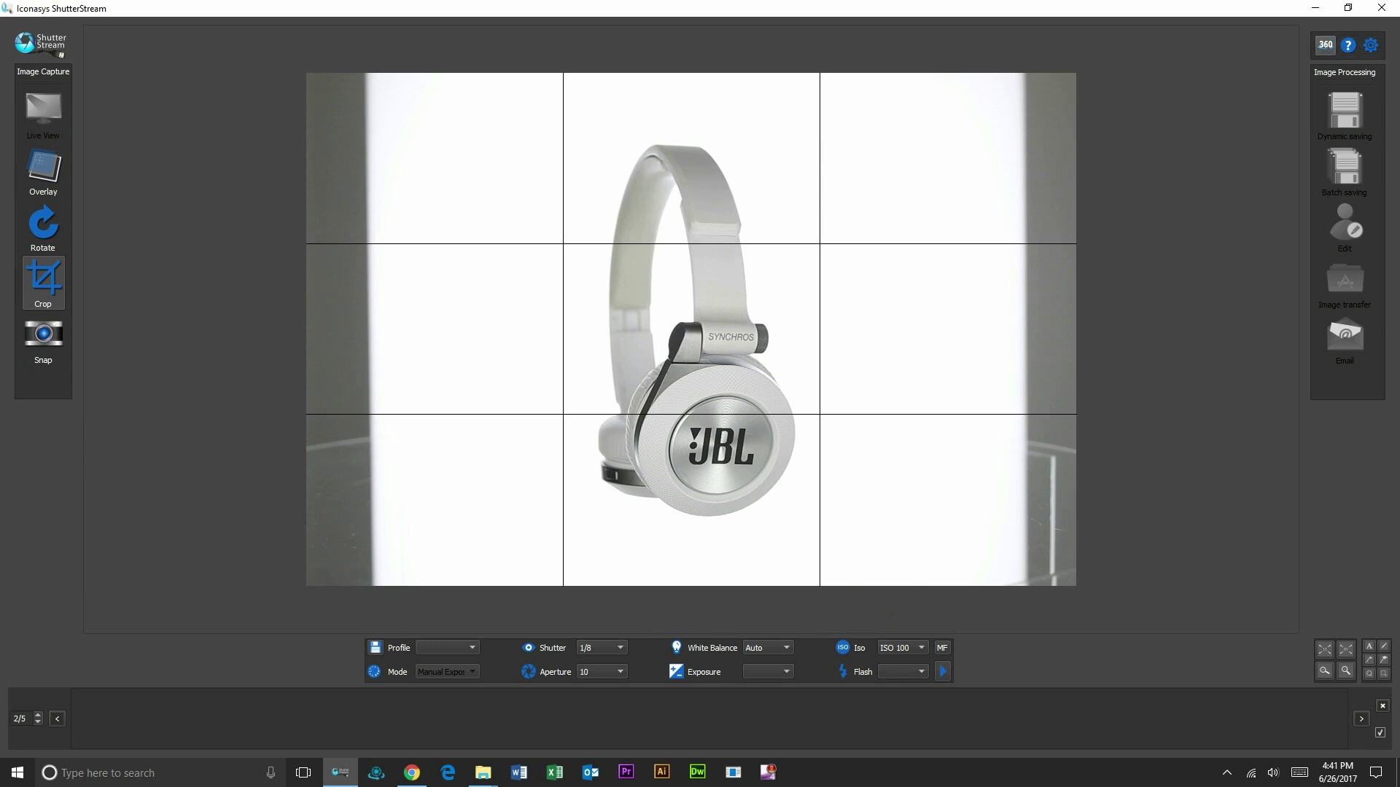
Bring up the 360 rotation settings beside the preview and draw a crop frame enclosing the headphones through their full rotation
click(1325, 44)
drag(700, 166, 1268, 105)
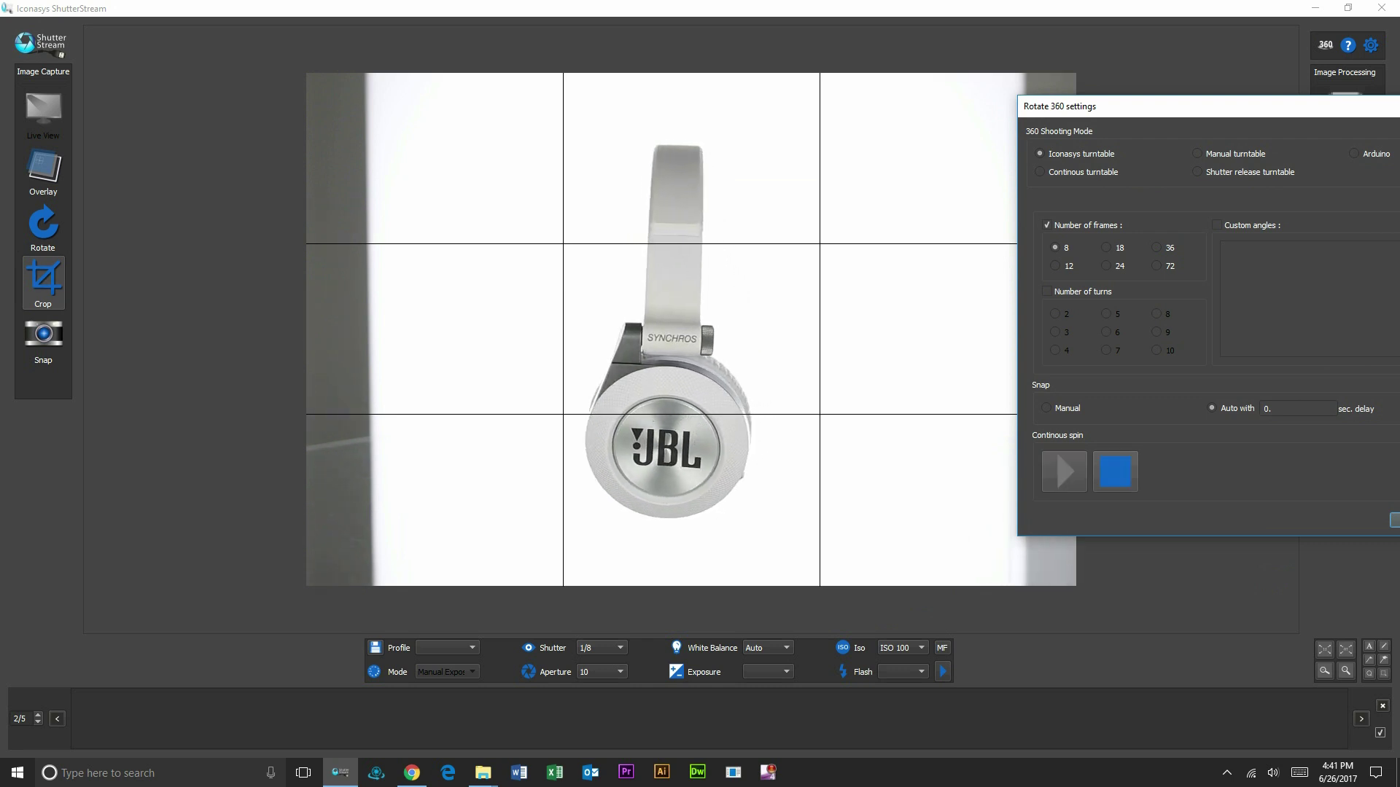
drag(472, 121, 861, 537)
drag(471, 537, 457, 531)
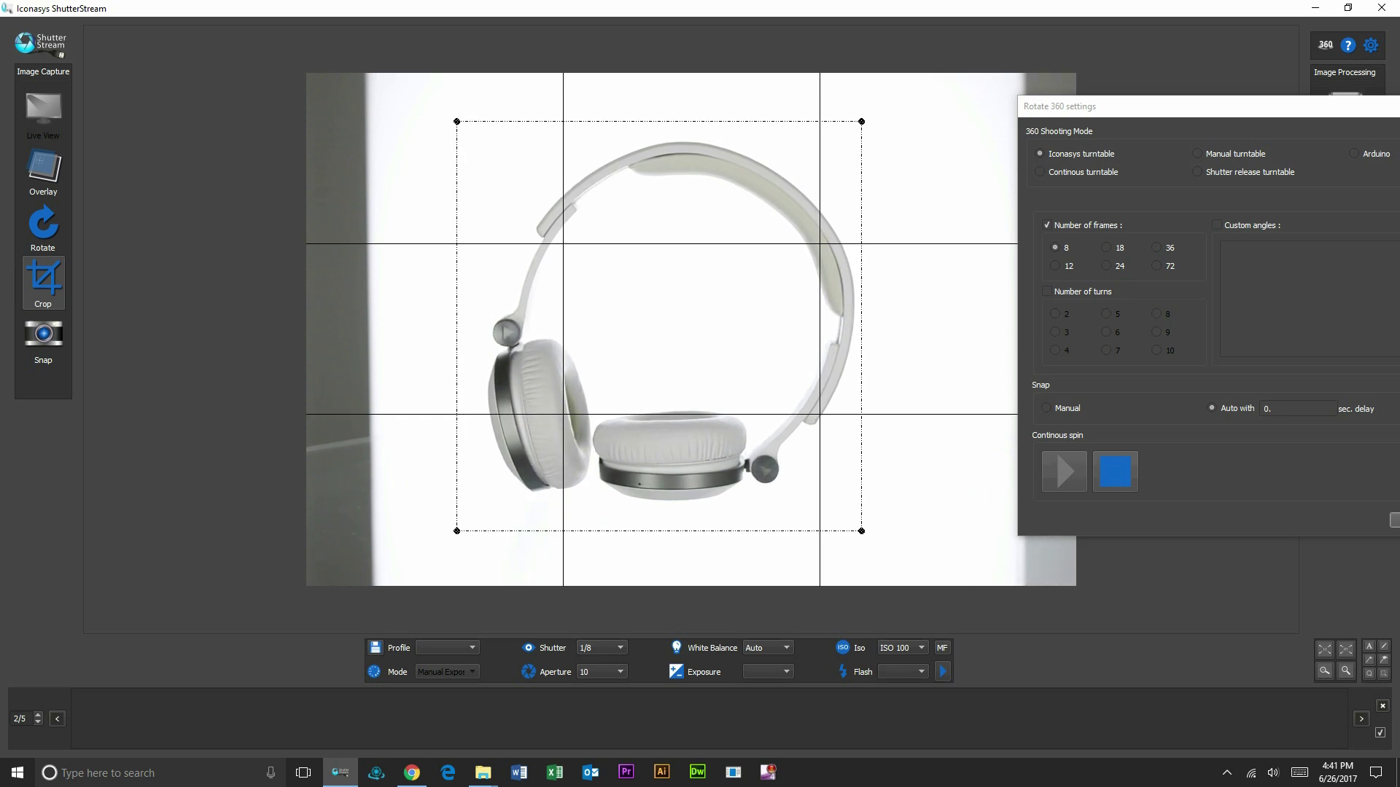
drag(861, 531, 880, 532)
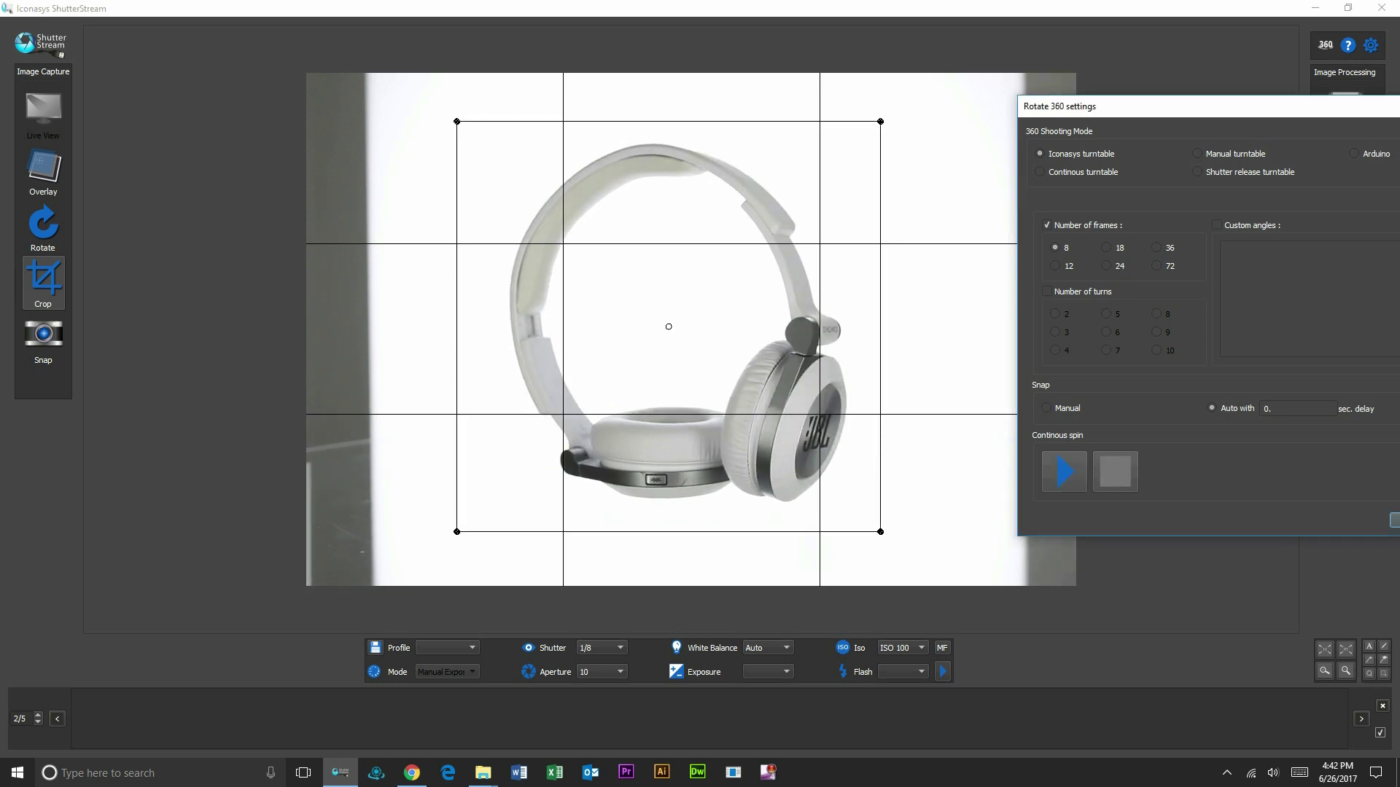
Run an automatic 24-frame 360 capture with the Iconasys turntable
drag(1208, 106, 1126, 68)
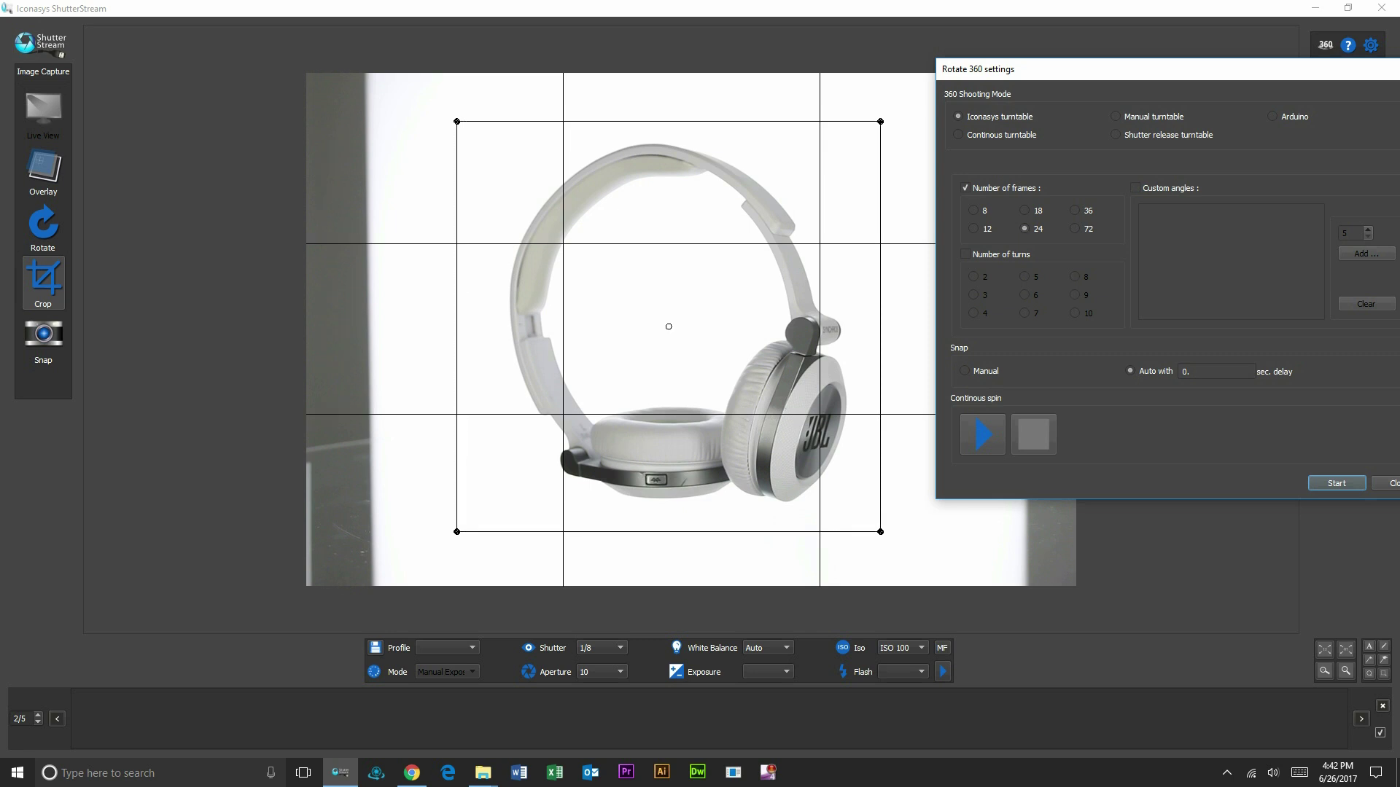
click(1336, 483)
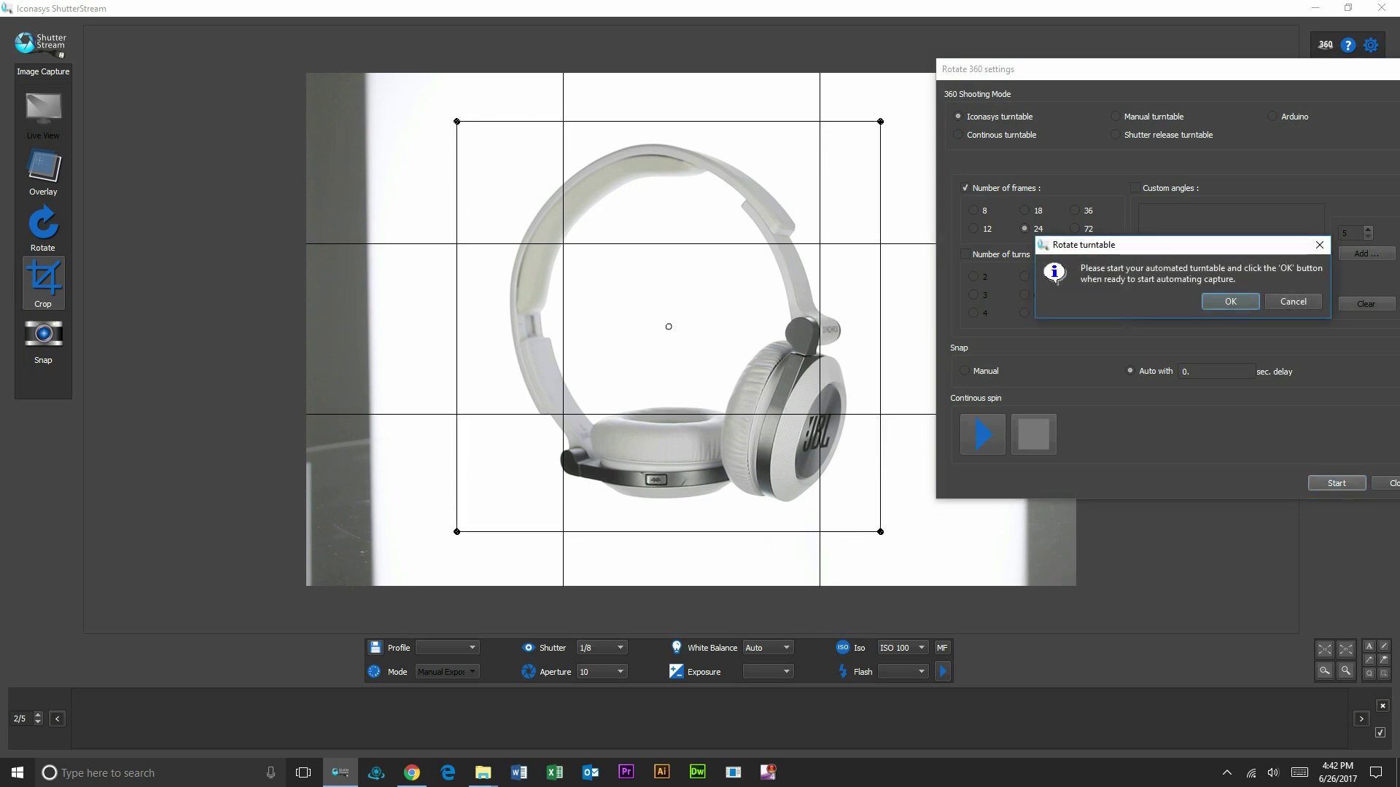
click(1230, 301)
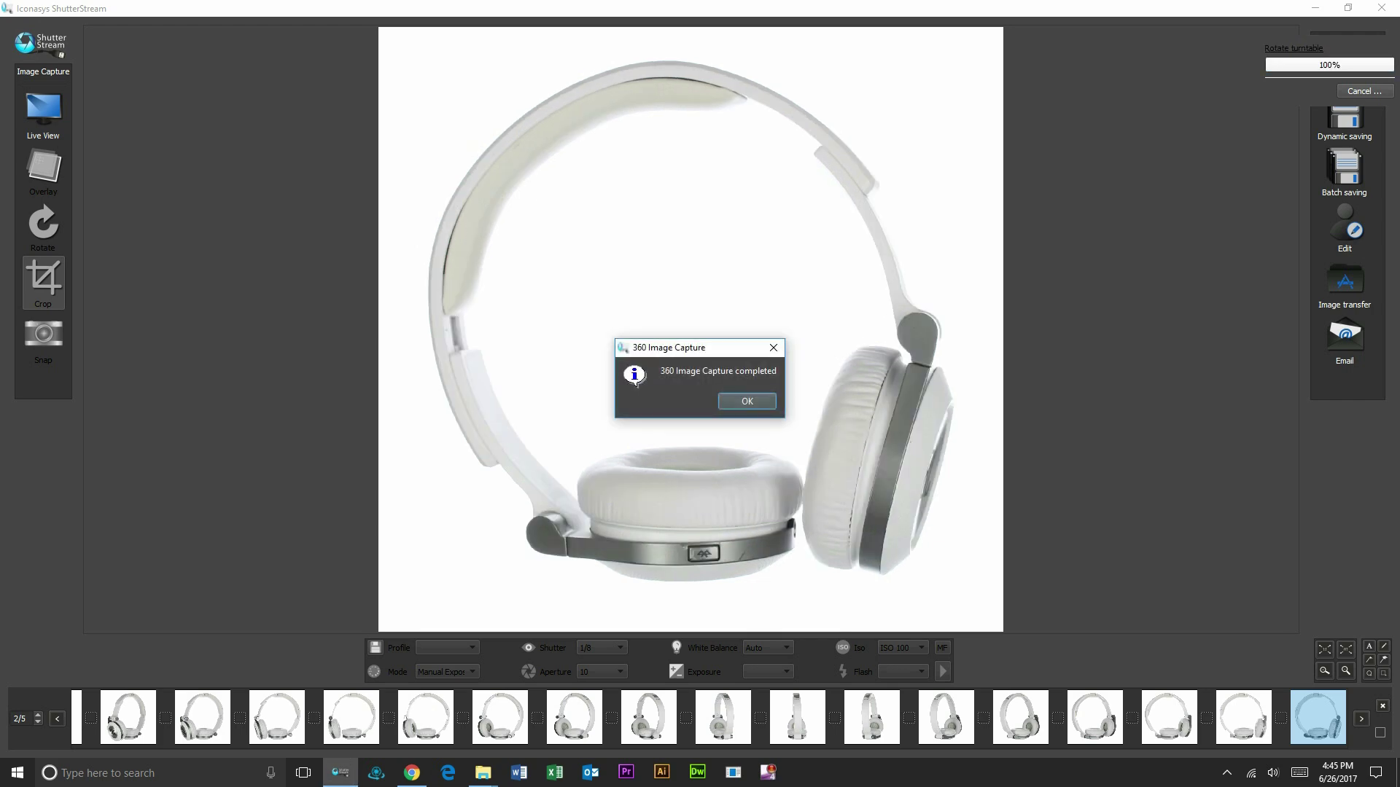
key(Return)
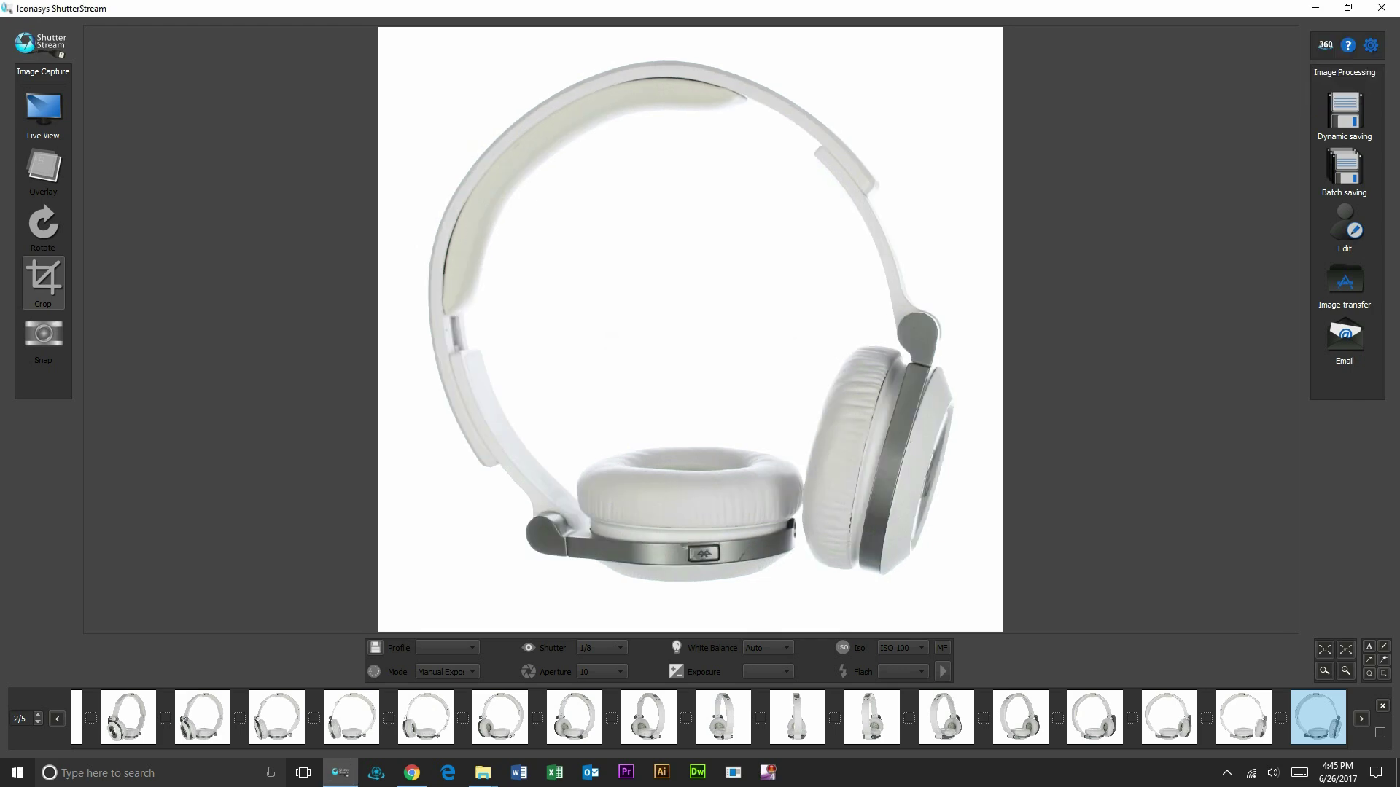
Preview a few captured frames, select all of them and open the set in the image editor
click(1169, 717)
click(797, 717)
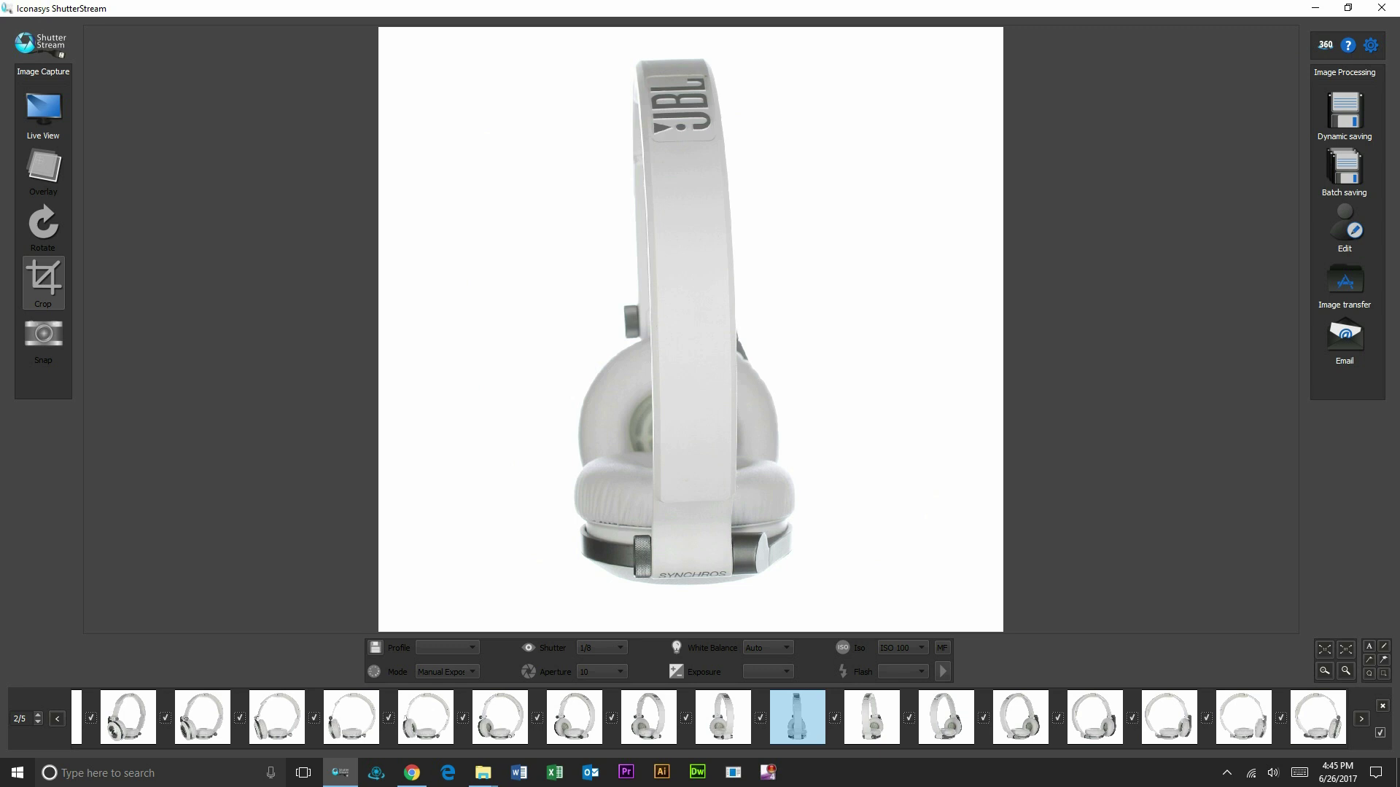
click(1344, 228)
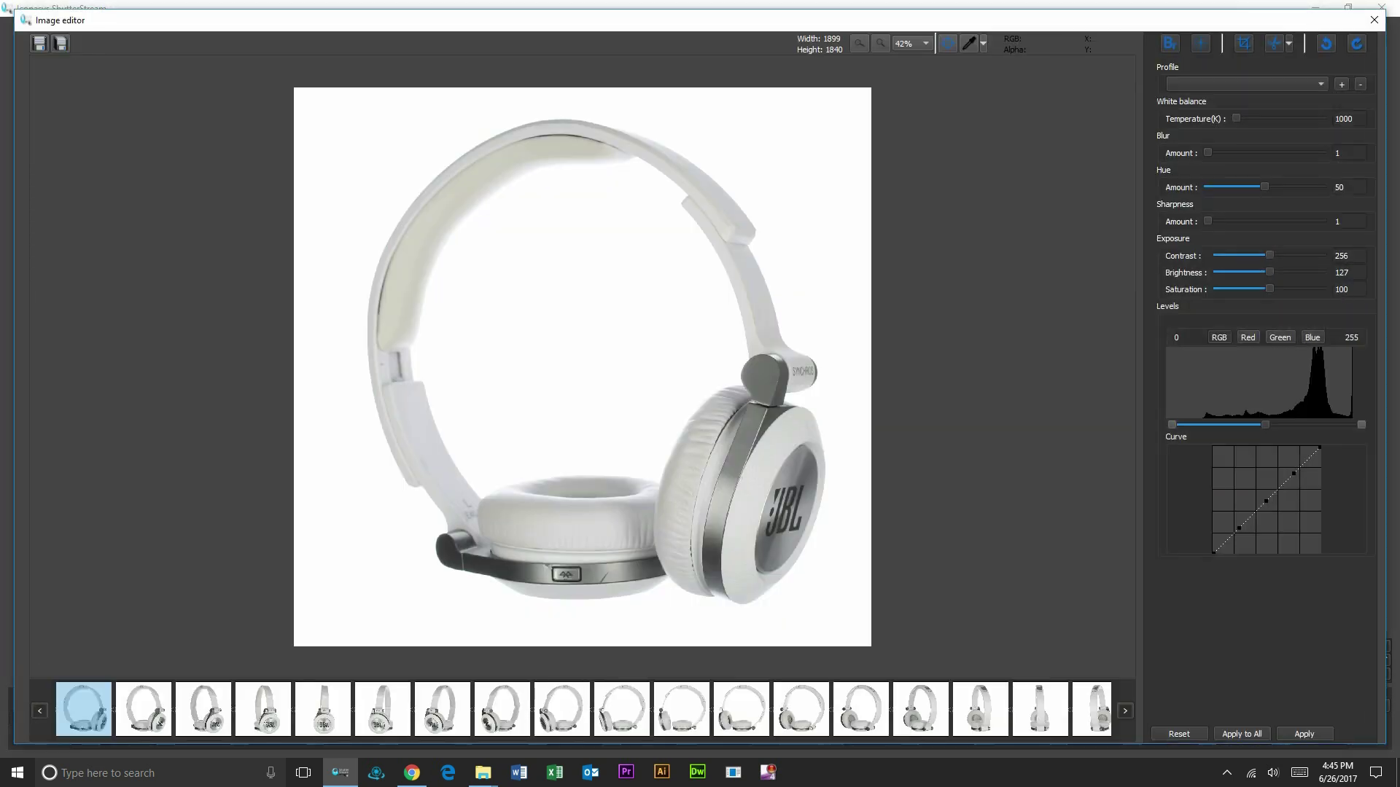
Adjust the levels and set sharpness to 2, applying the edits to all images
drag(1171, 424, 1185, 424)
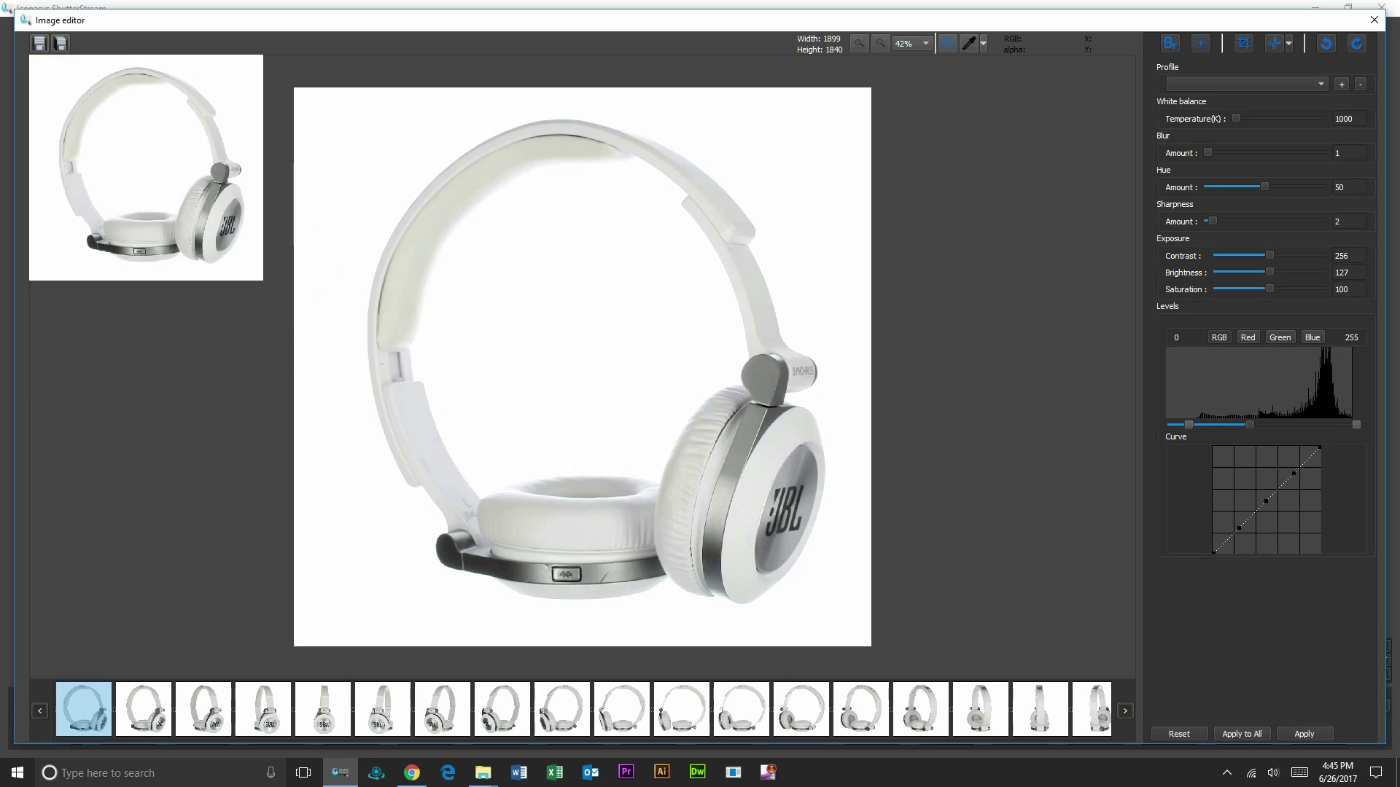
click(1241, 733)
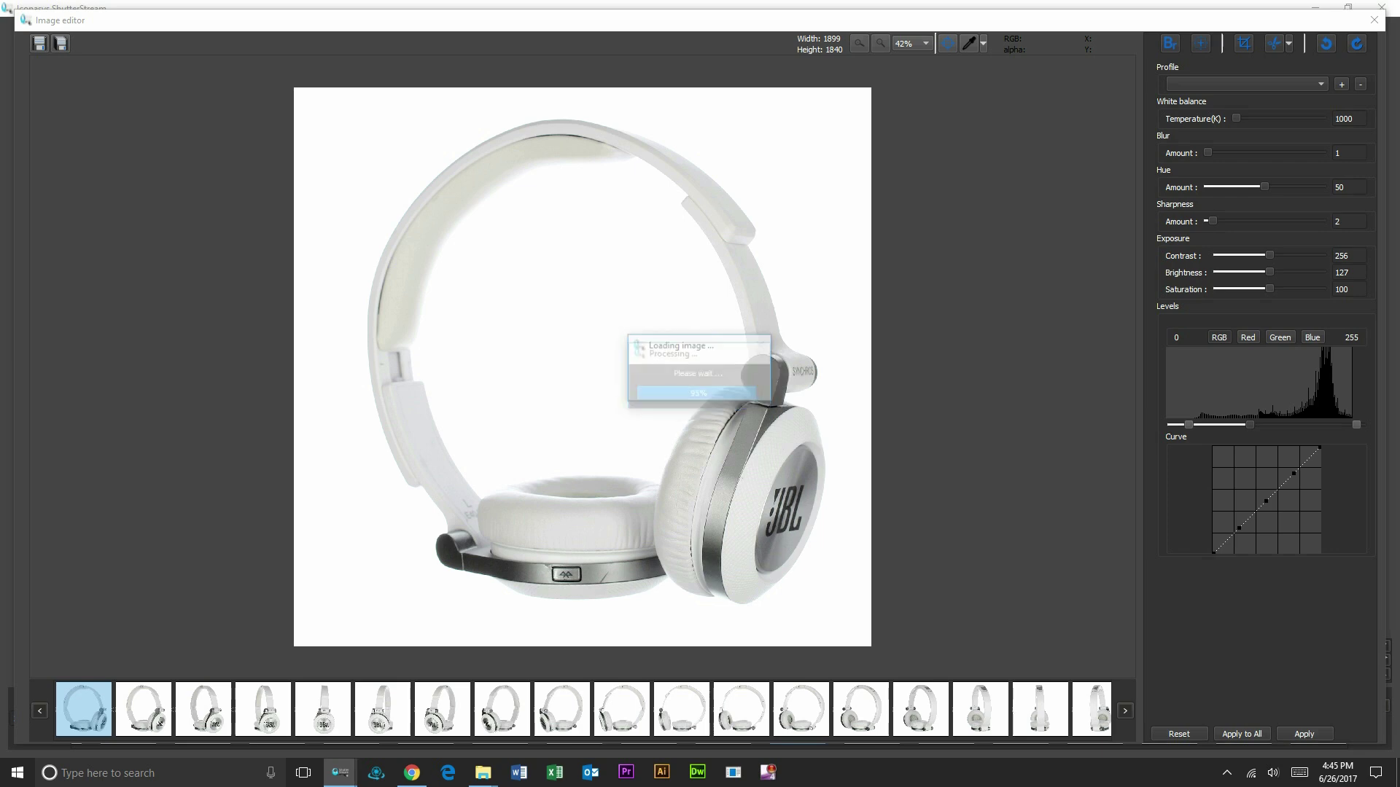
key(Return)
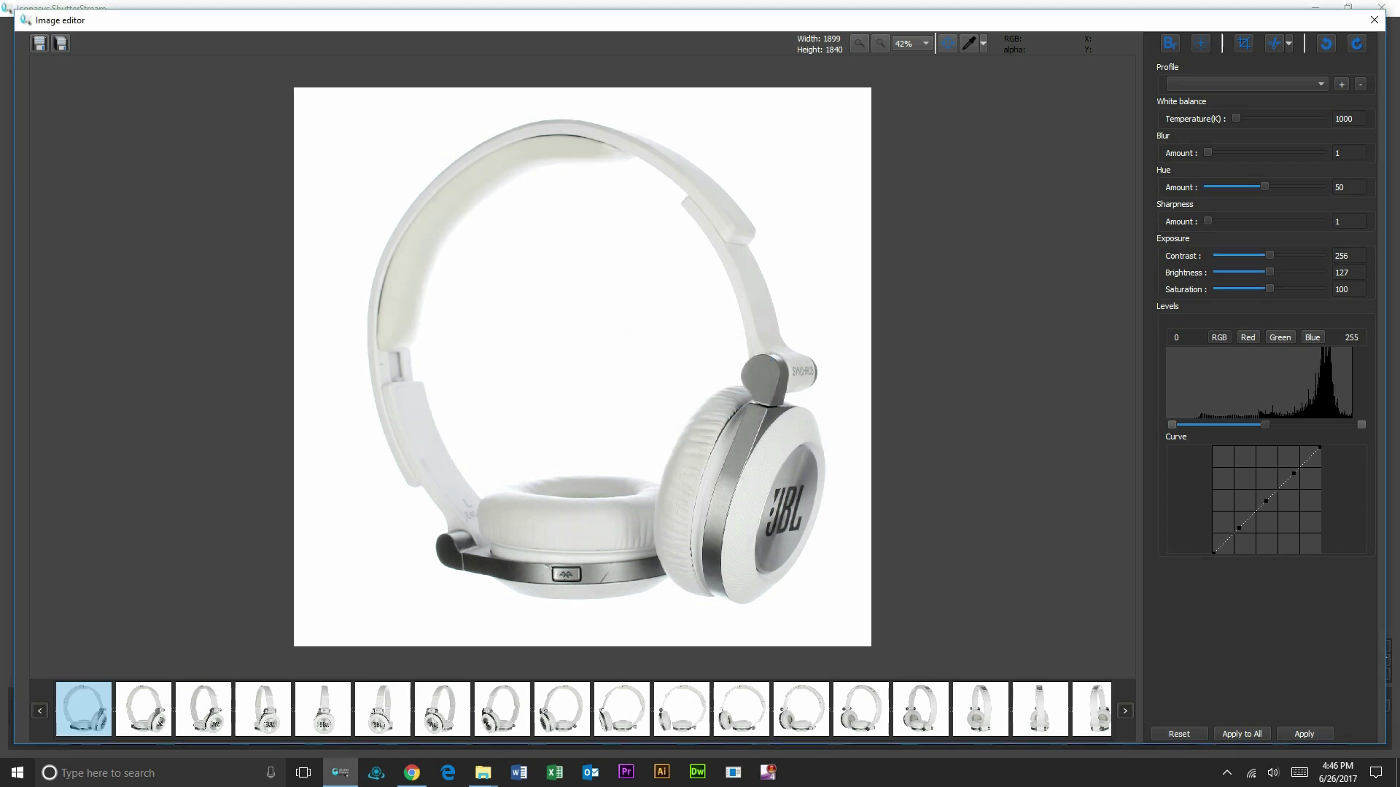
Start saving the edited images under the base name wHITE_hEADPHONES-
key(ctrl+s)
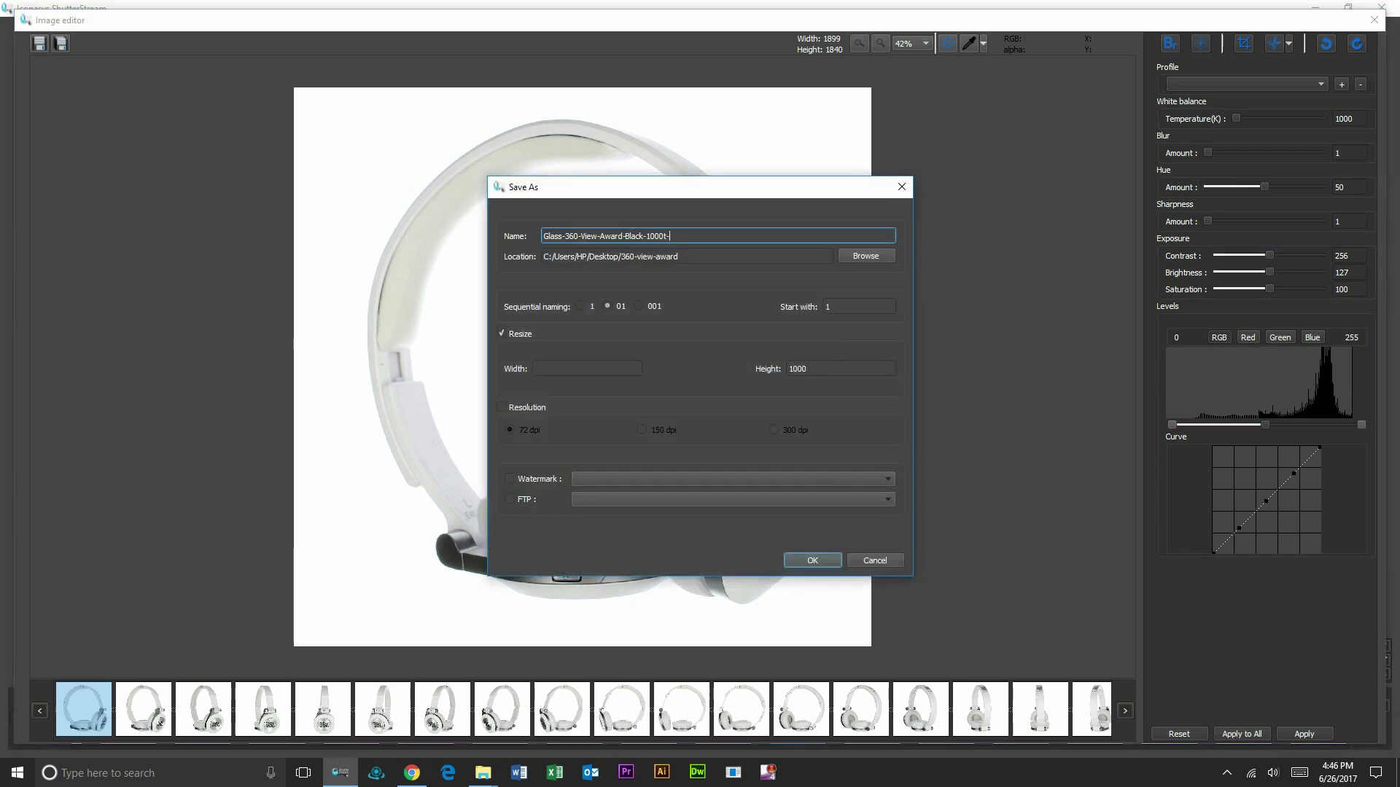
drag(670, 236, 542, 235)
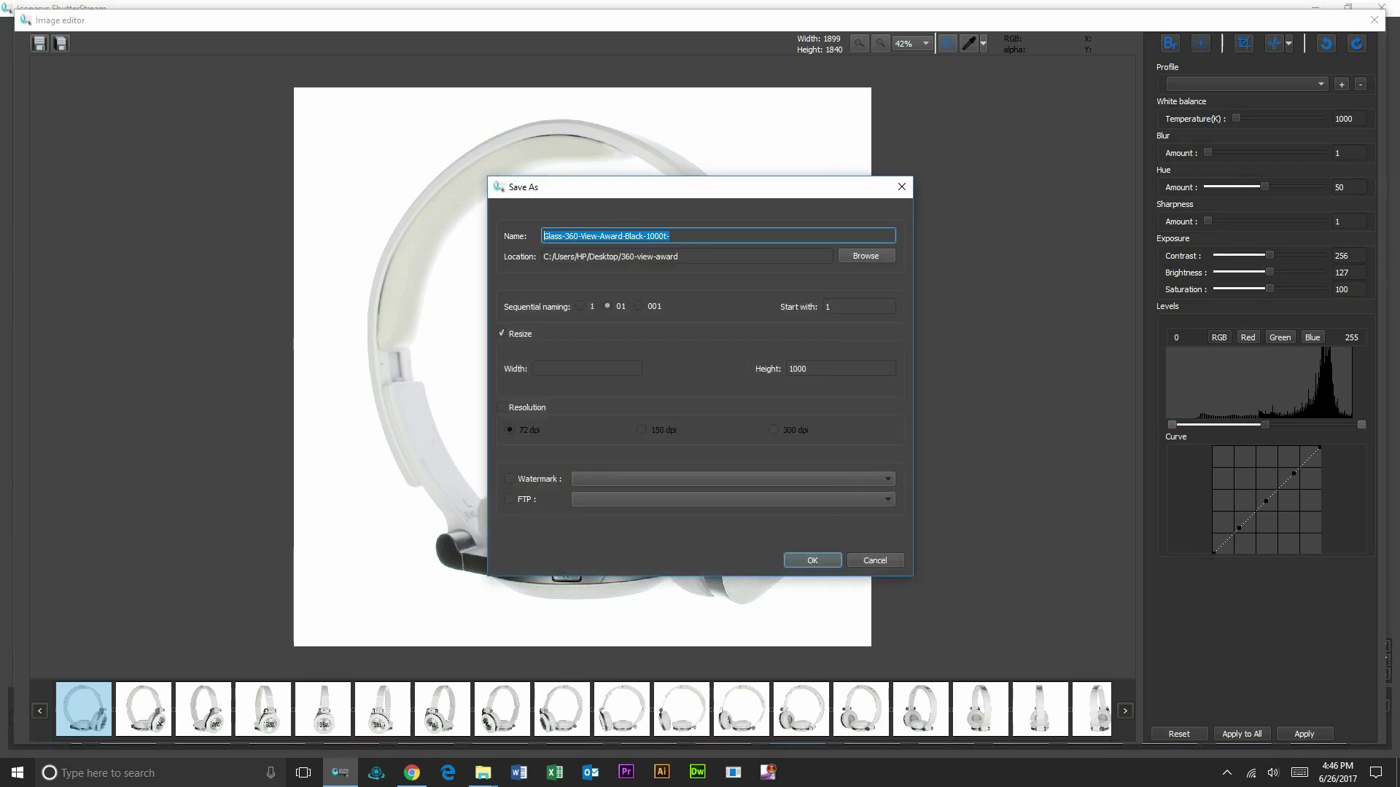
text(wHITE_hEAD)
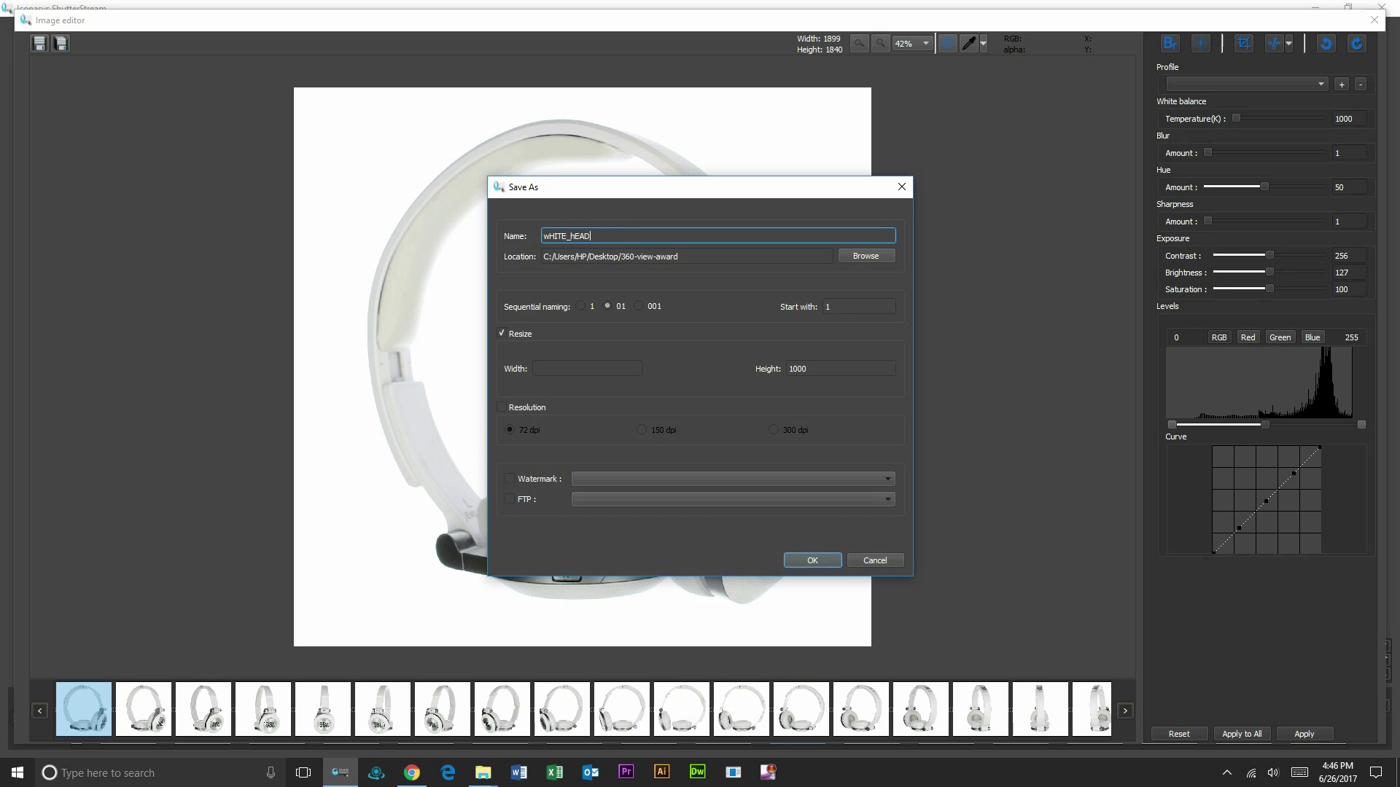
text(PHONES-)
Set the resize width for the saved images to 1000 and leave the height blank
drag(808, 368, 788, 368)
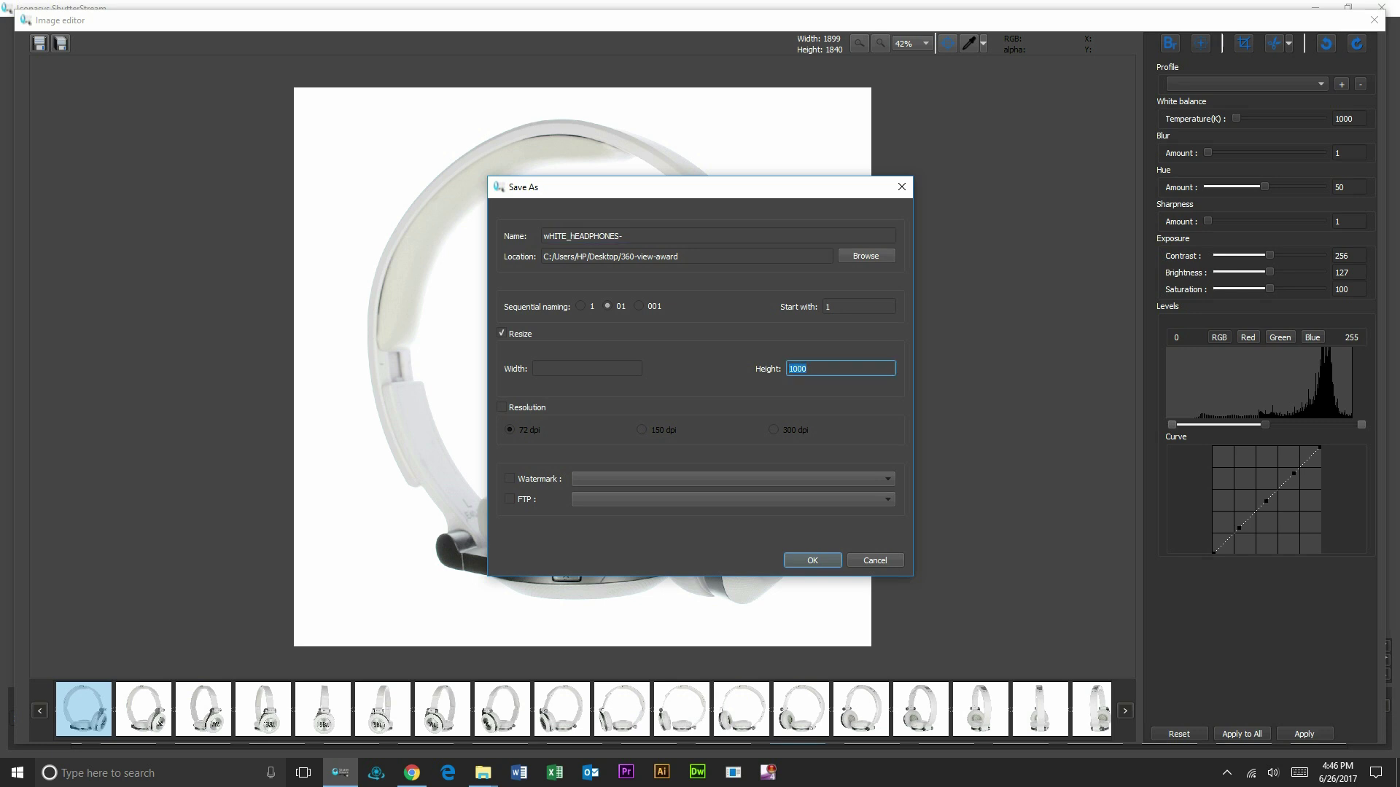
click(587, 368)
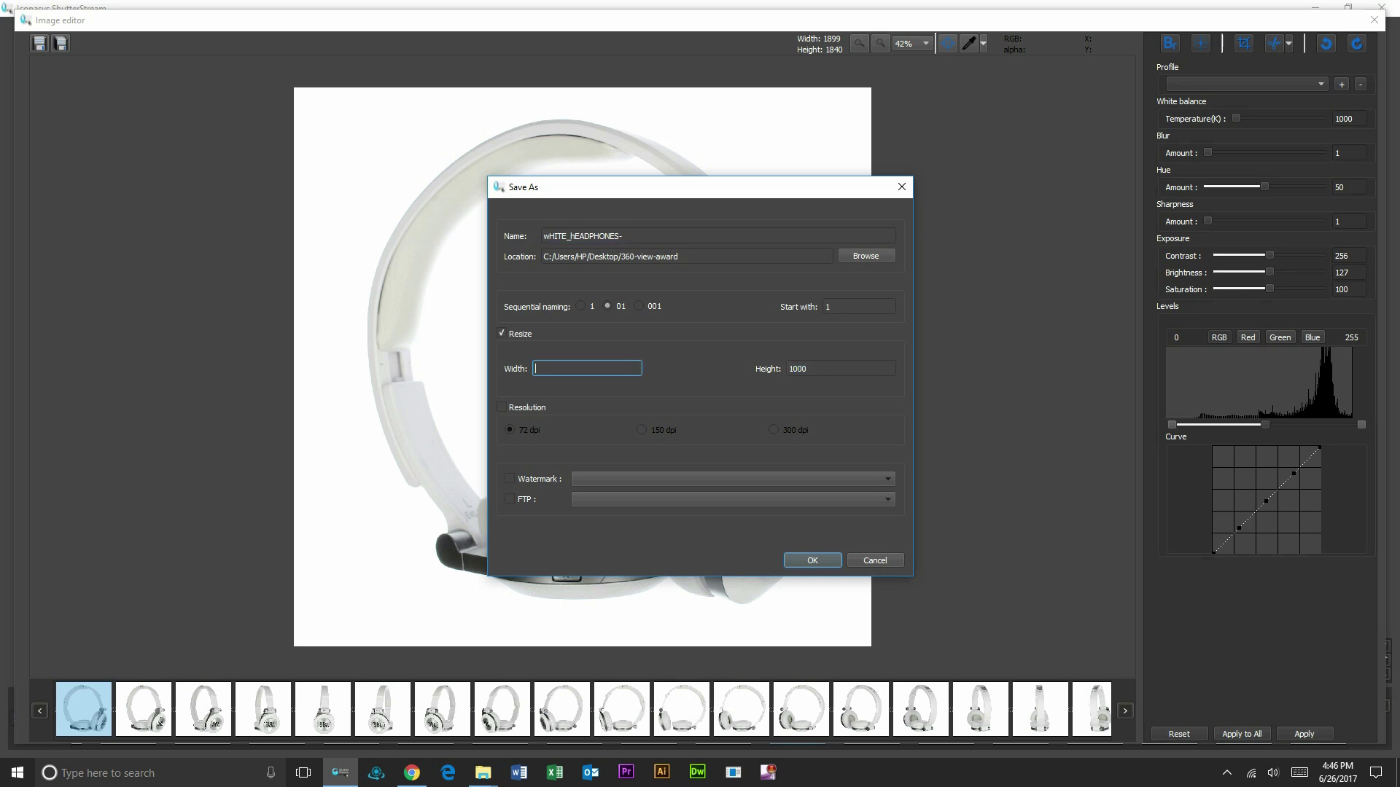
text(1000)
drag(808, 368, 787, 368)
key(BackSpace)
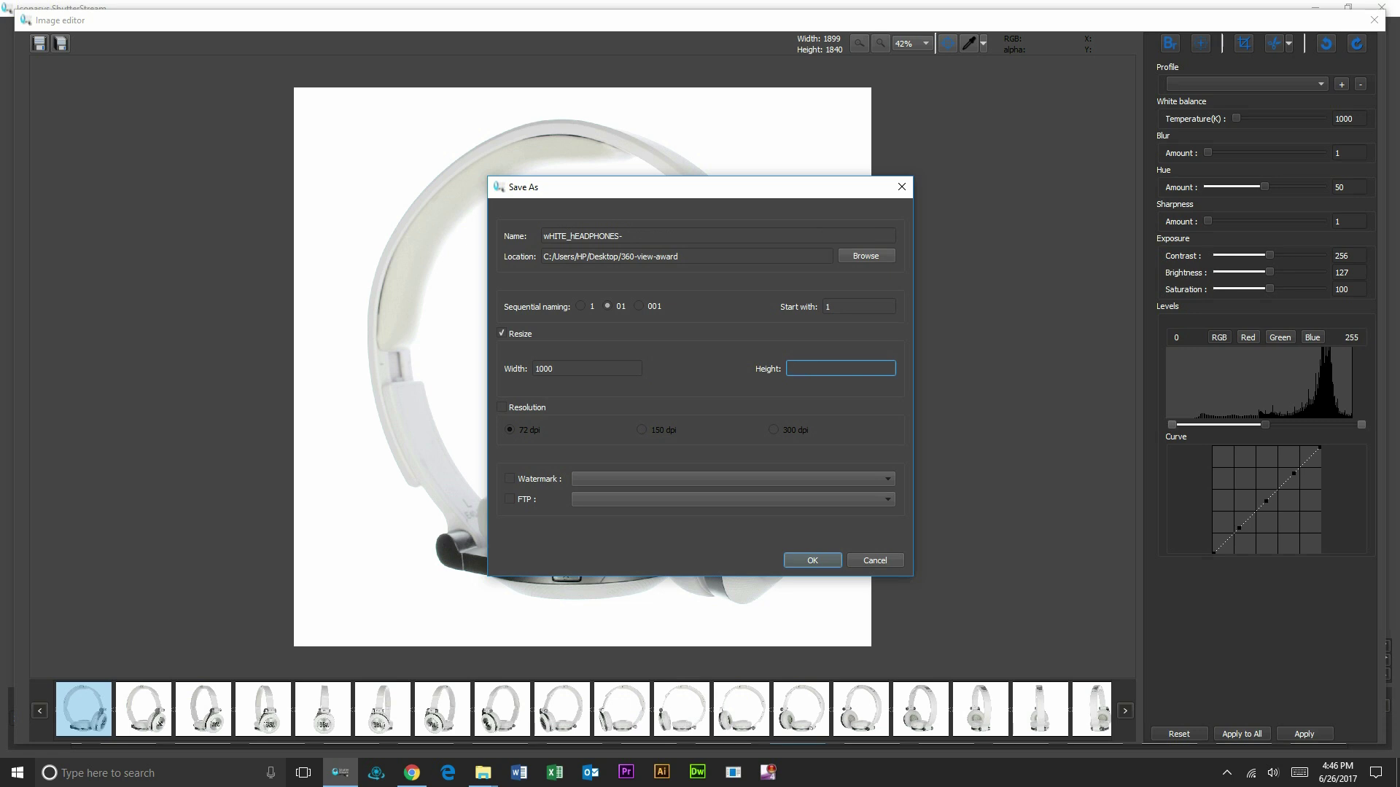
click(501, 407)
click(502, 407)
Batch-save the edited images into a new folder named hEADPHONES created on the Desktop
click(866, 256)
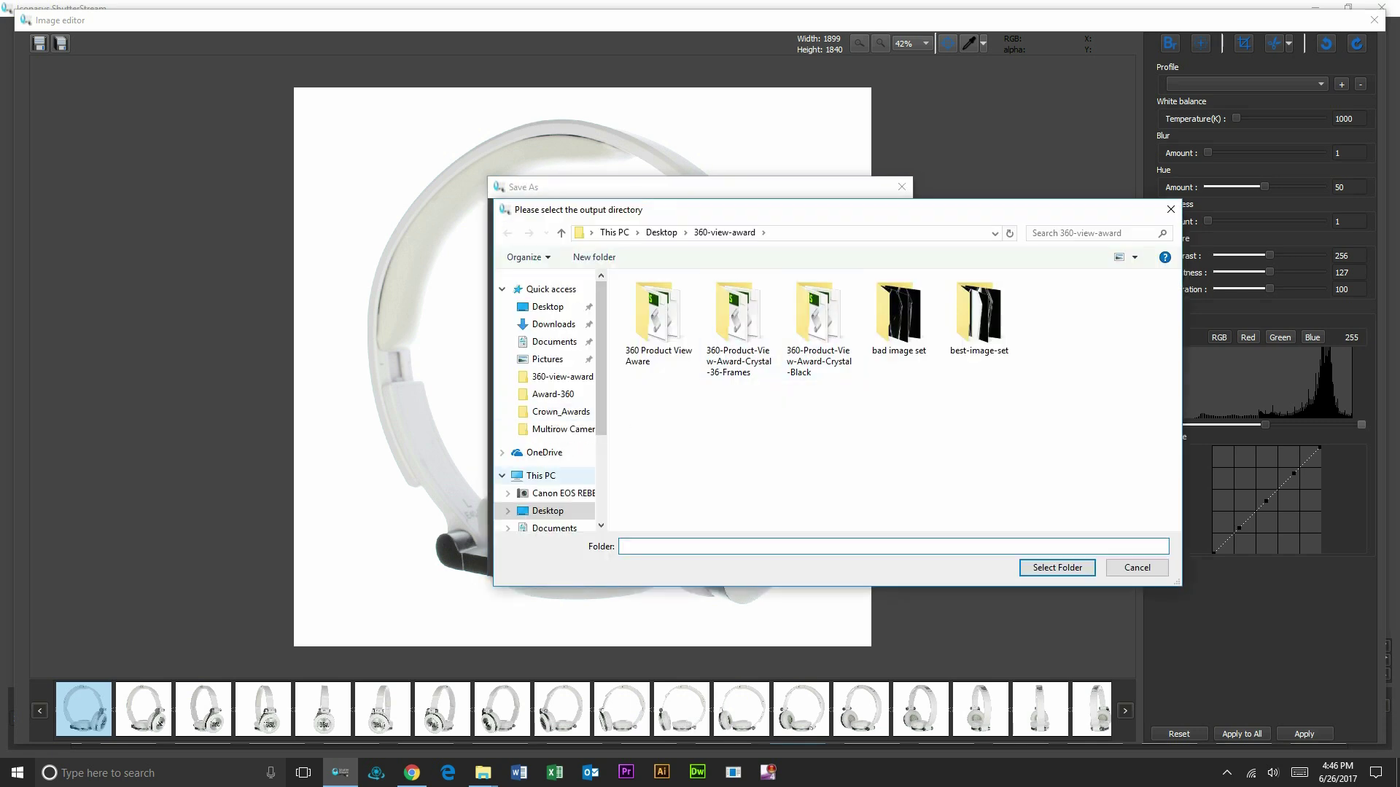
click(547, 510)
right_click(930, 369)
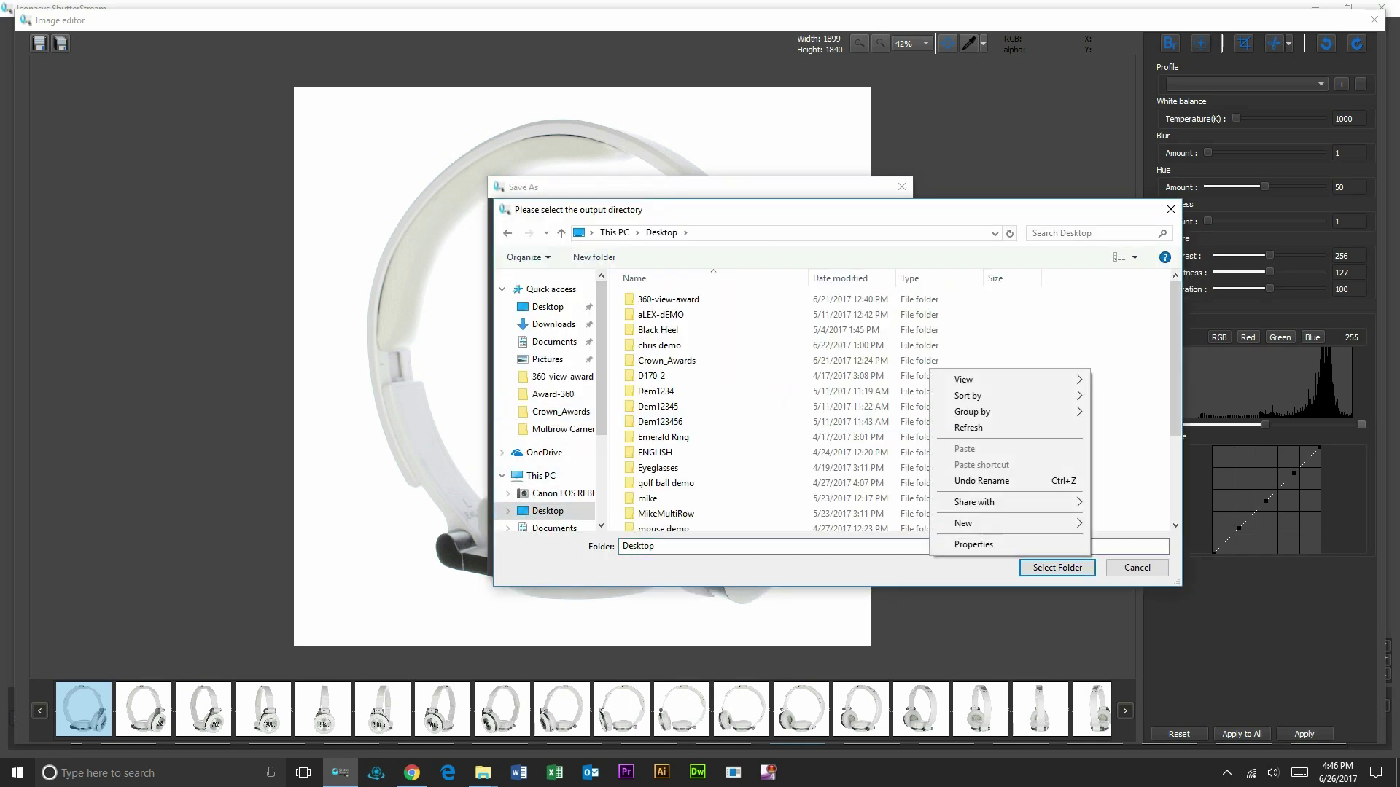
mouse_move(963, 523)
click(751, 523)
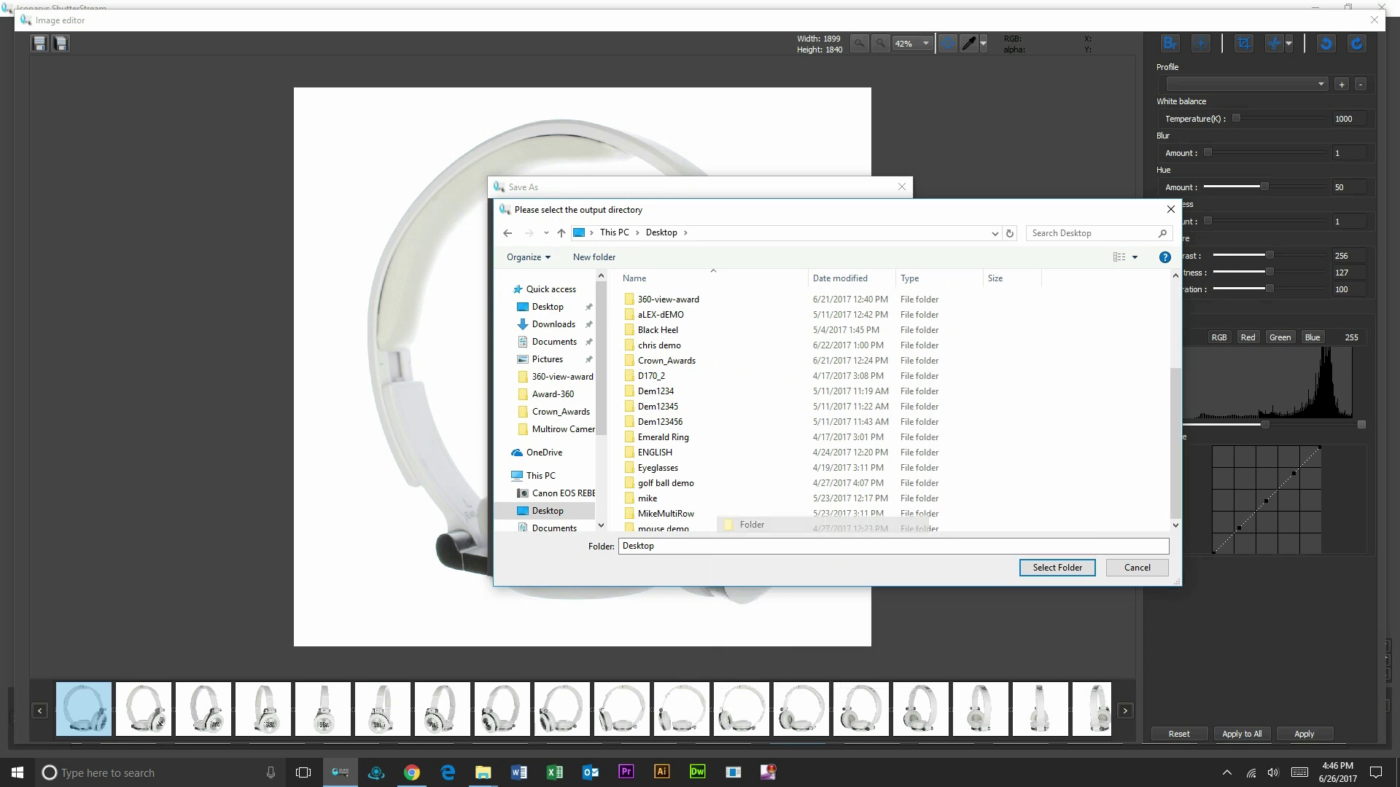
text(hEADPHONES)
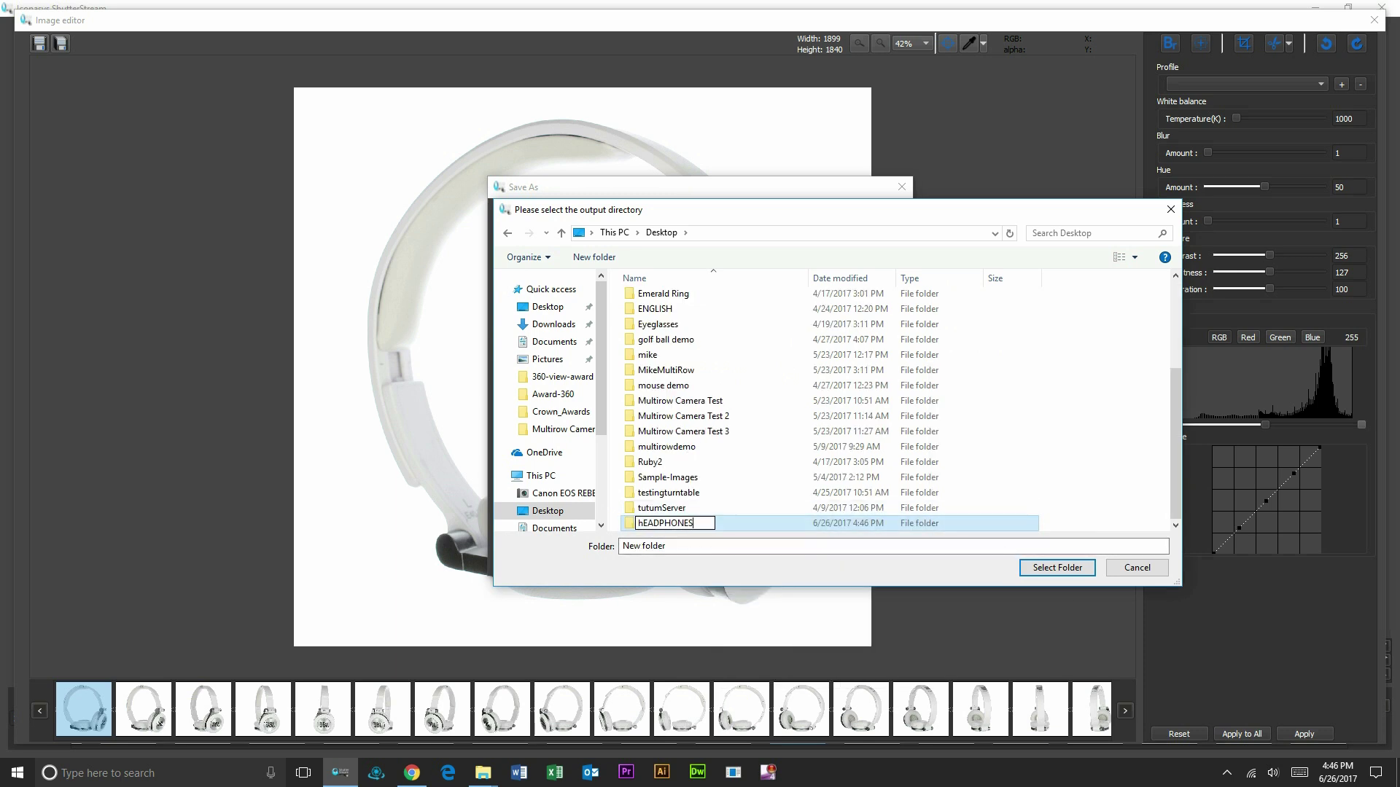
click(1057, 567)
click(1056, 567)
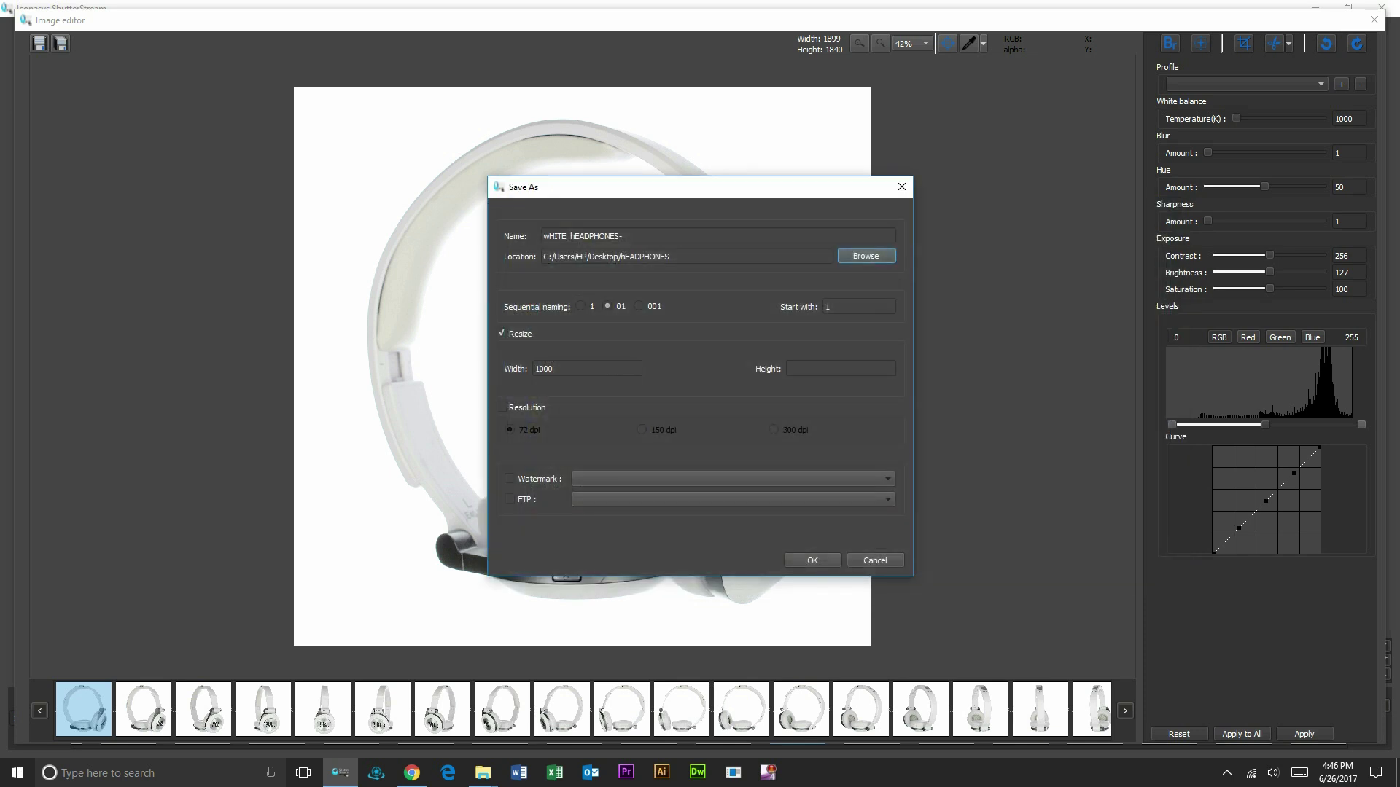
key(Return)
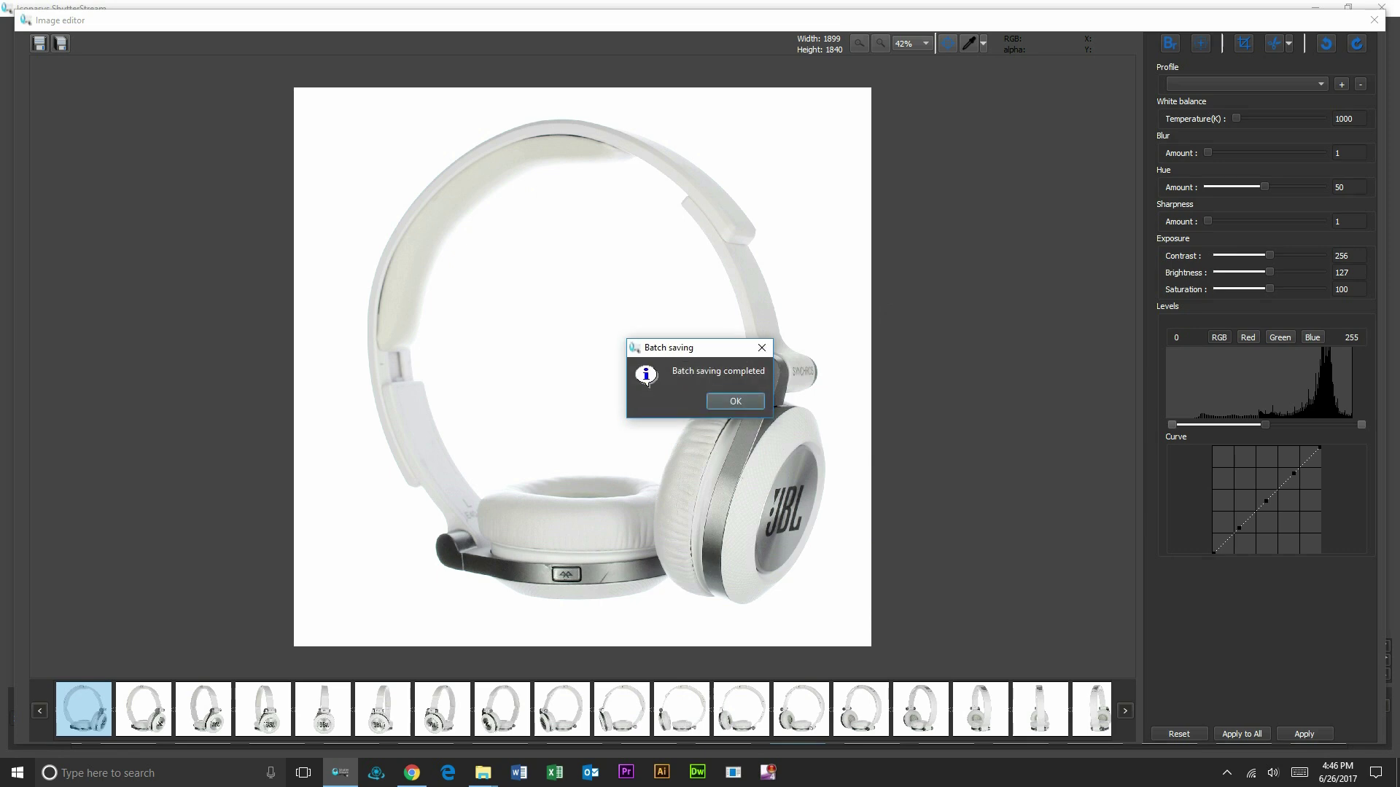
key(Return)
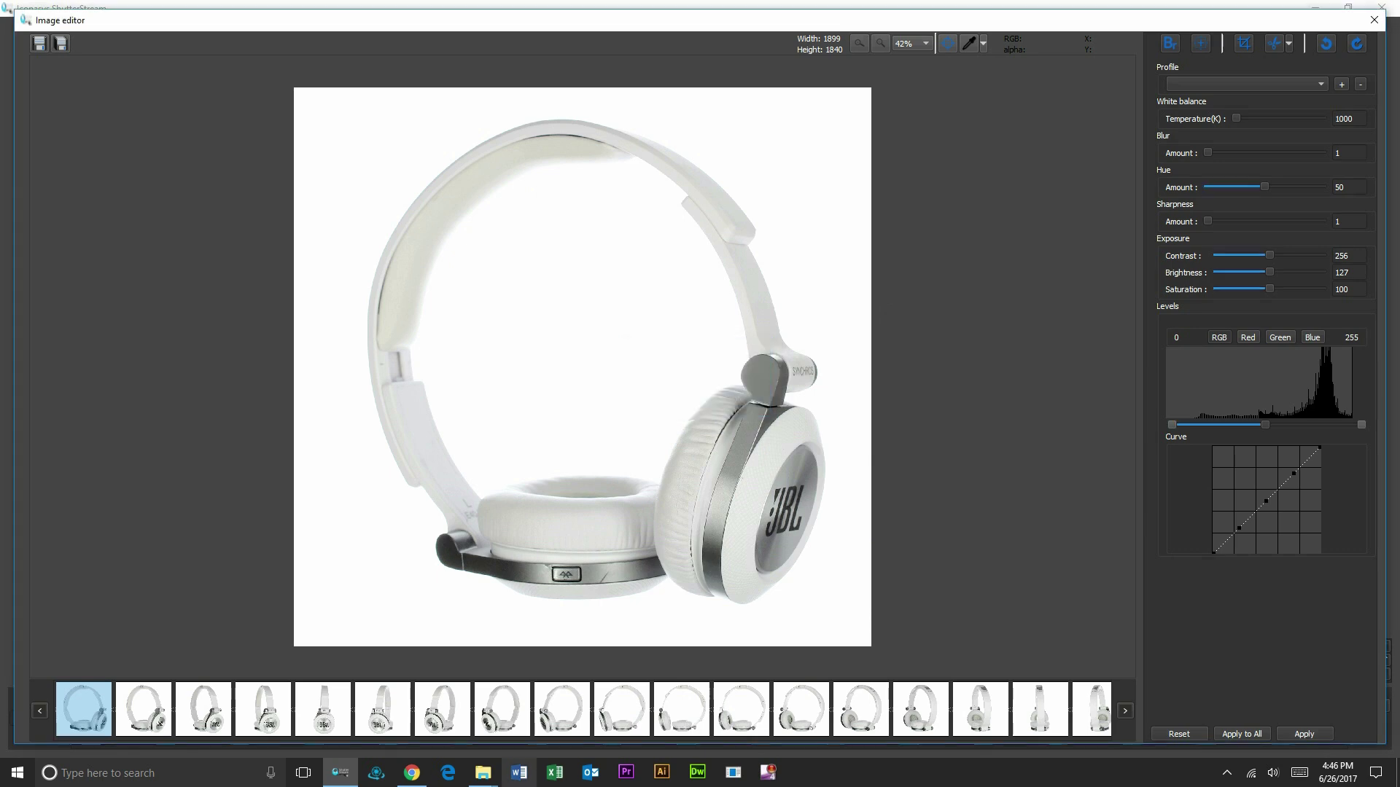
Switch to File Explorer, open the hEADPHONES folder on the Desktop and select all the saved images
mouse_move(483, 772)
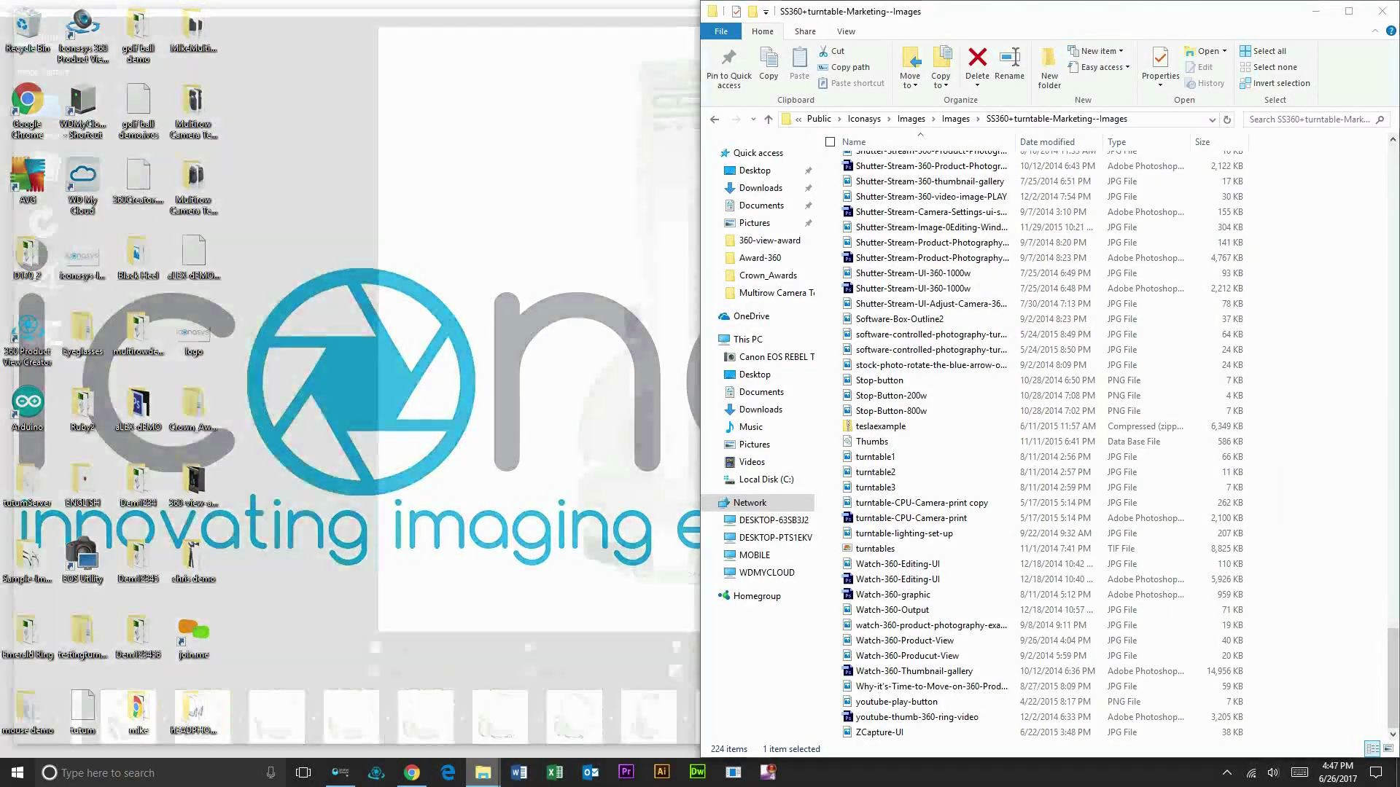
click(413, 711)
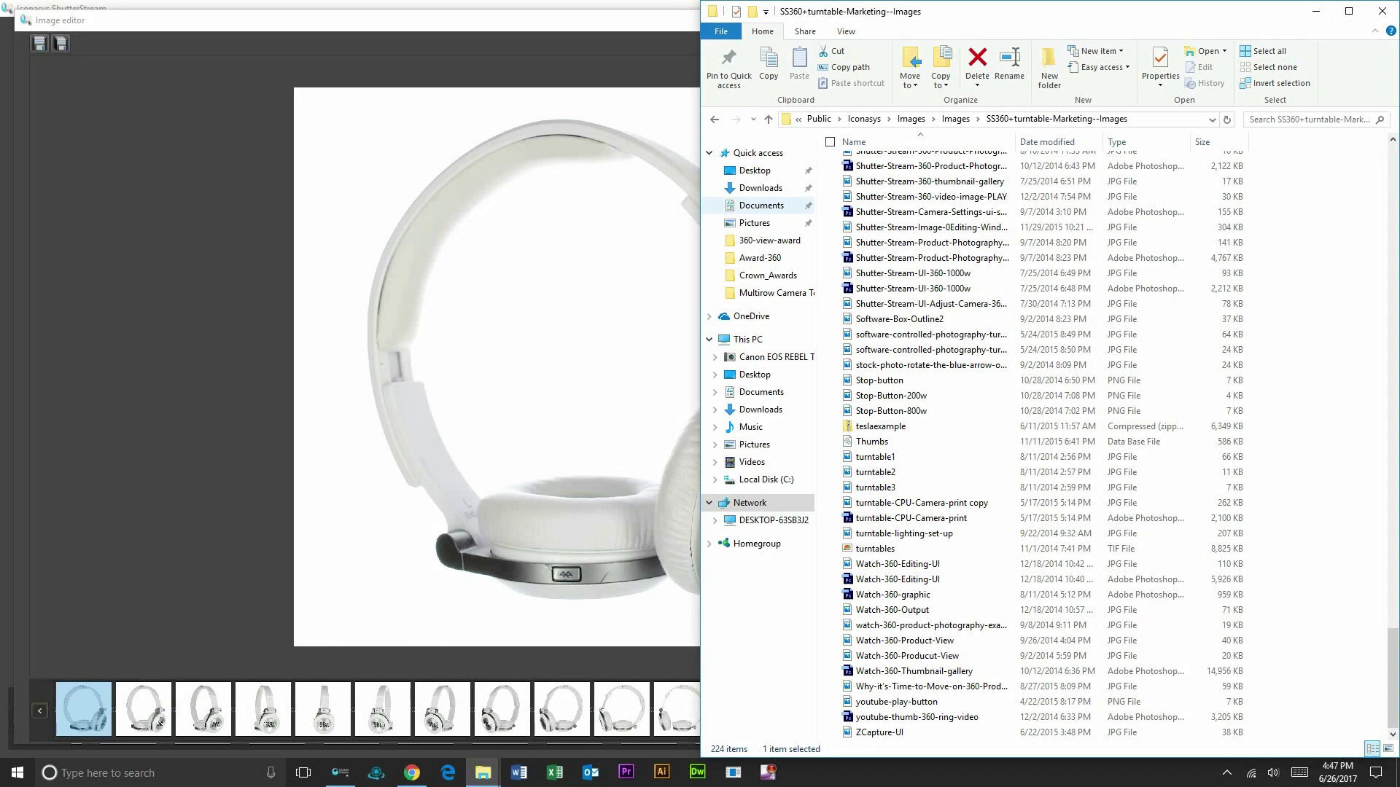
click(755, 170)
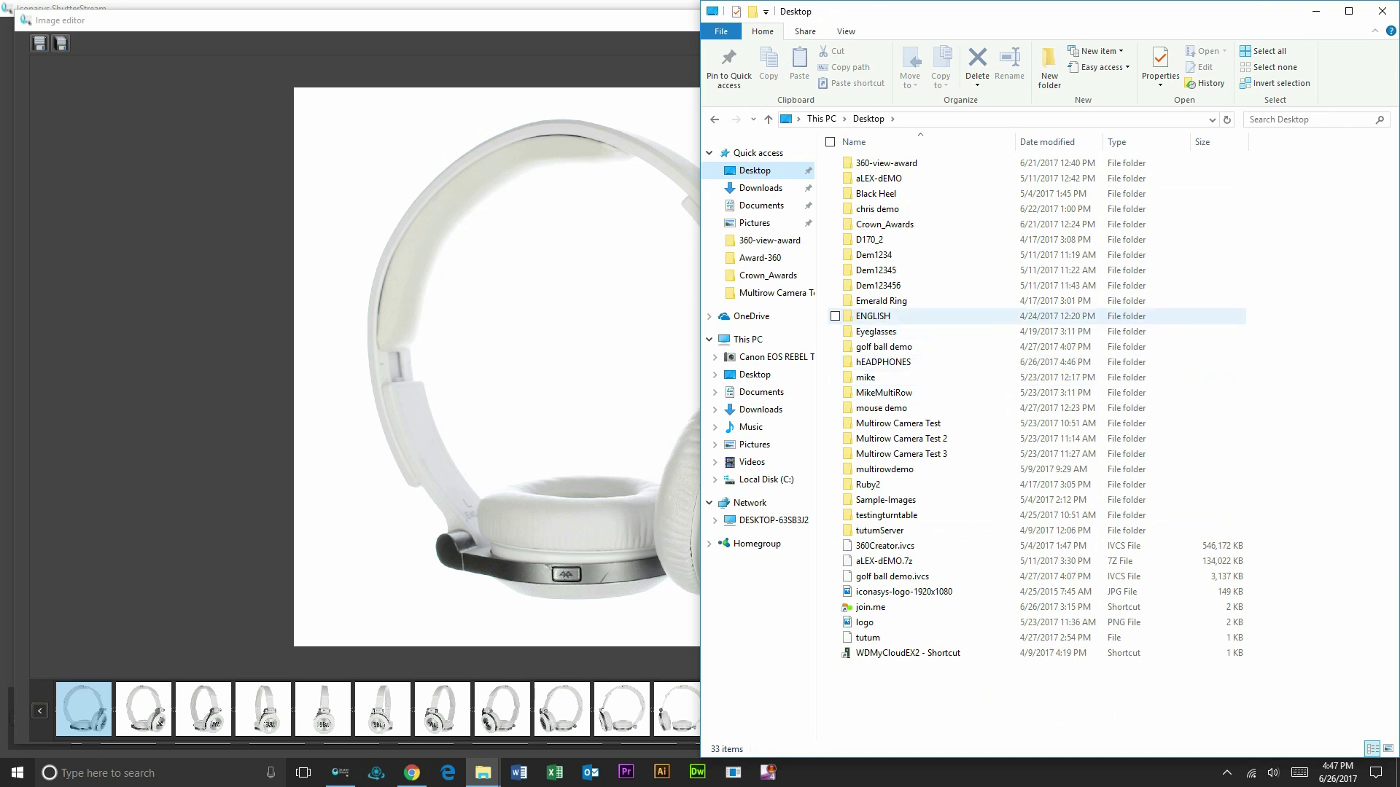
click(897, 363)
double_click(883, 361)
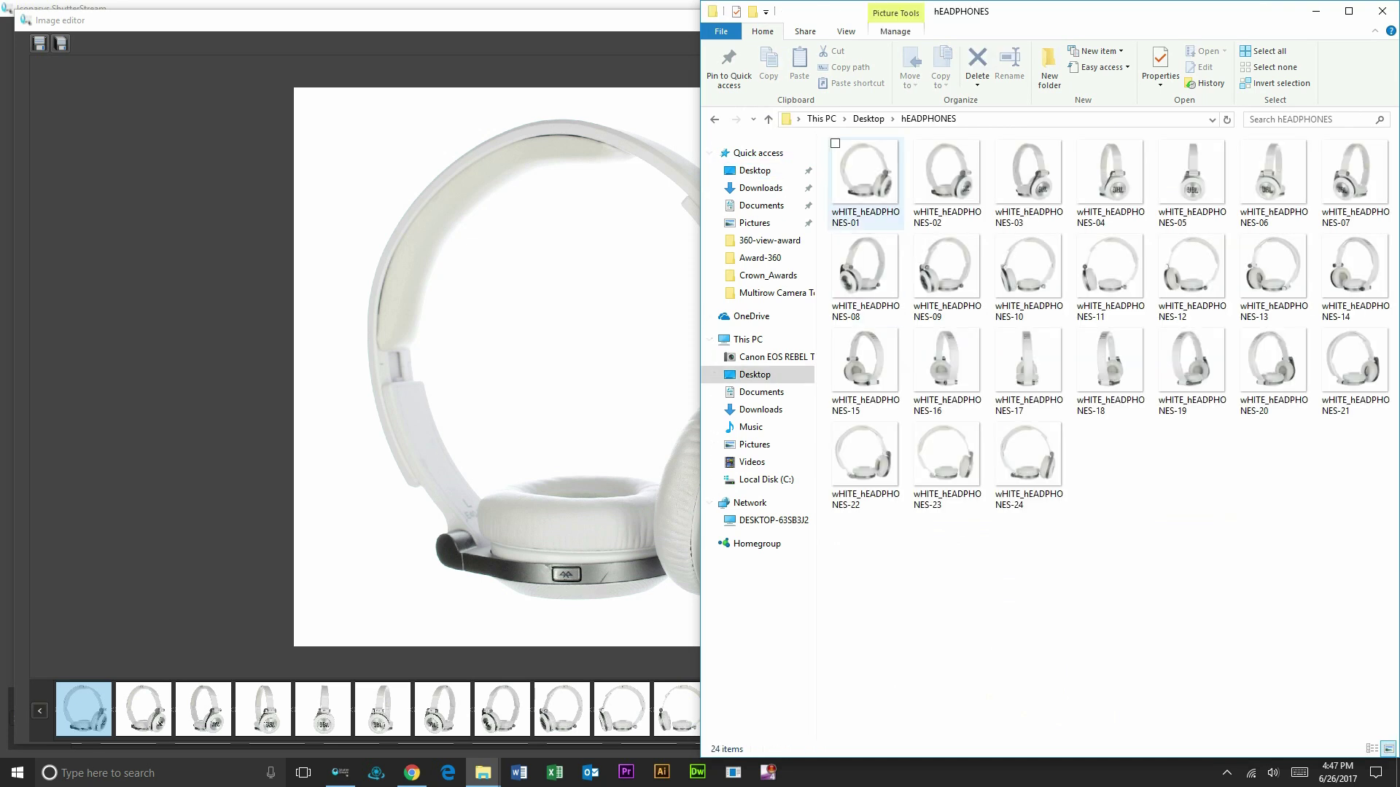
key(ctrl+a)
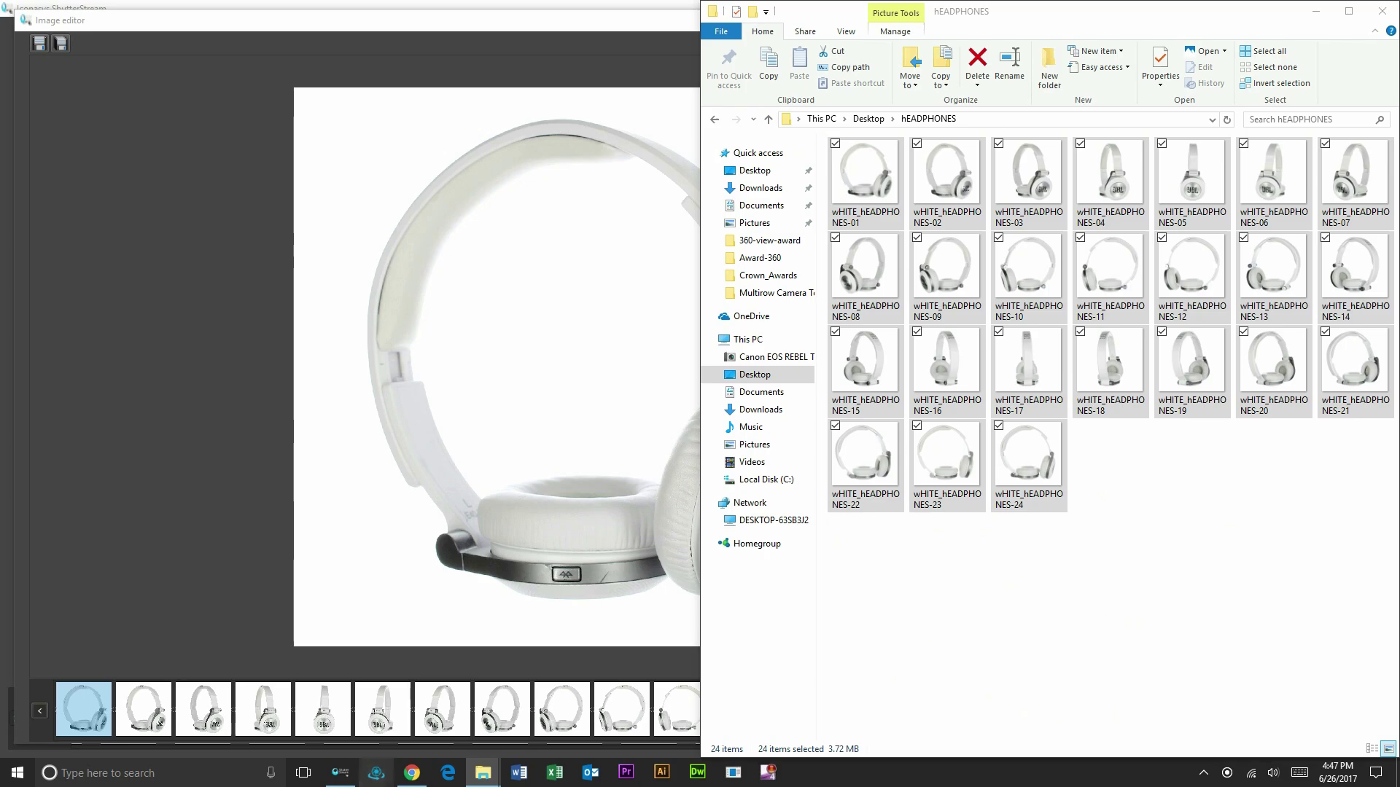
Open Iconasys 360 View Creator and import all the selected headphone images from the hEADPHONES folder
click(376, 773)
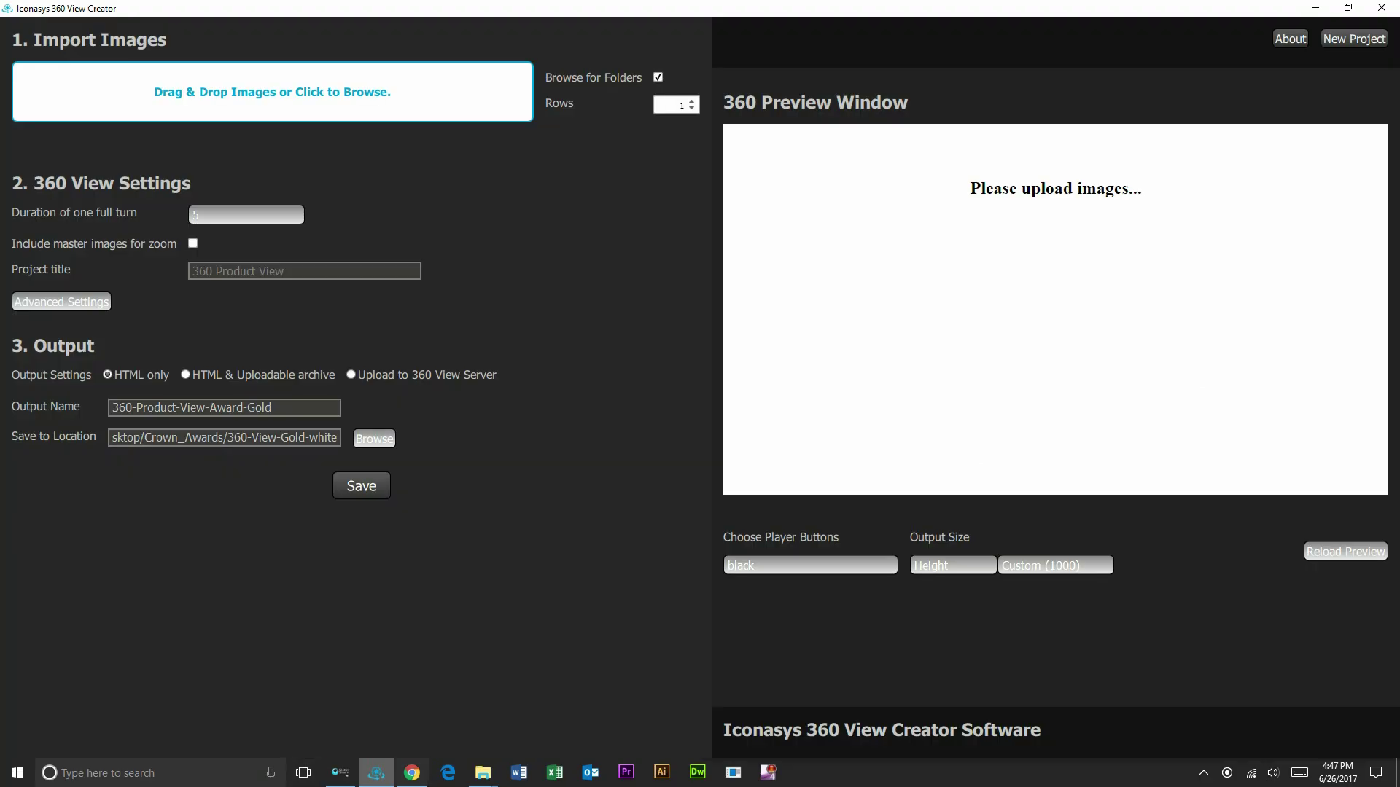
mouse_move(412, 773)
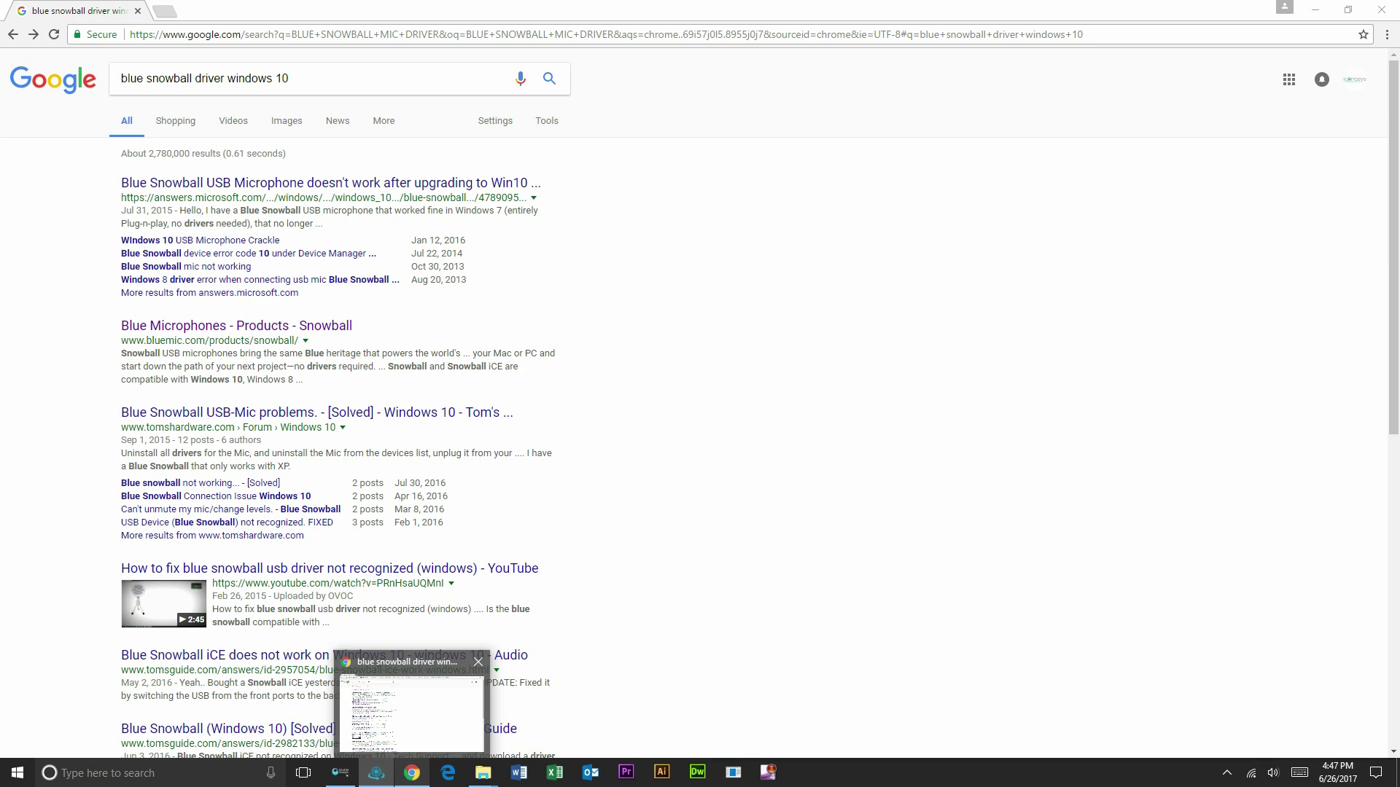
mouse_move(482, 773)
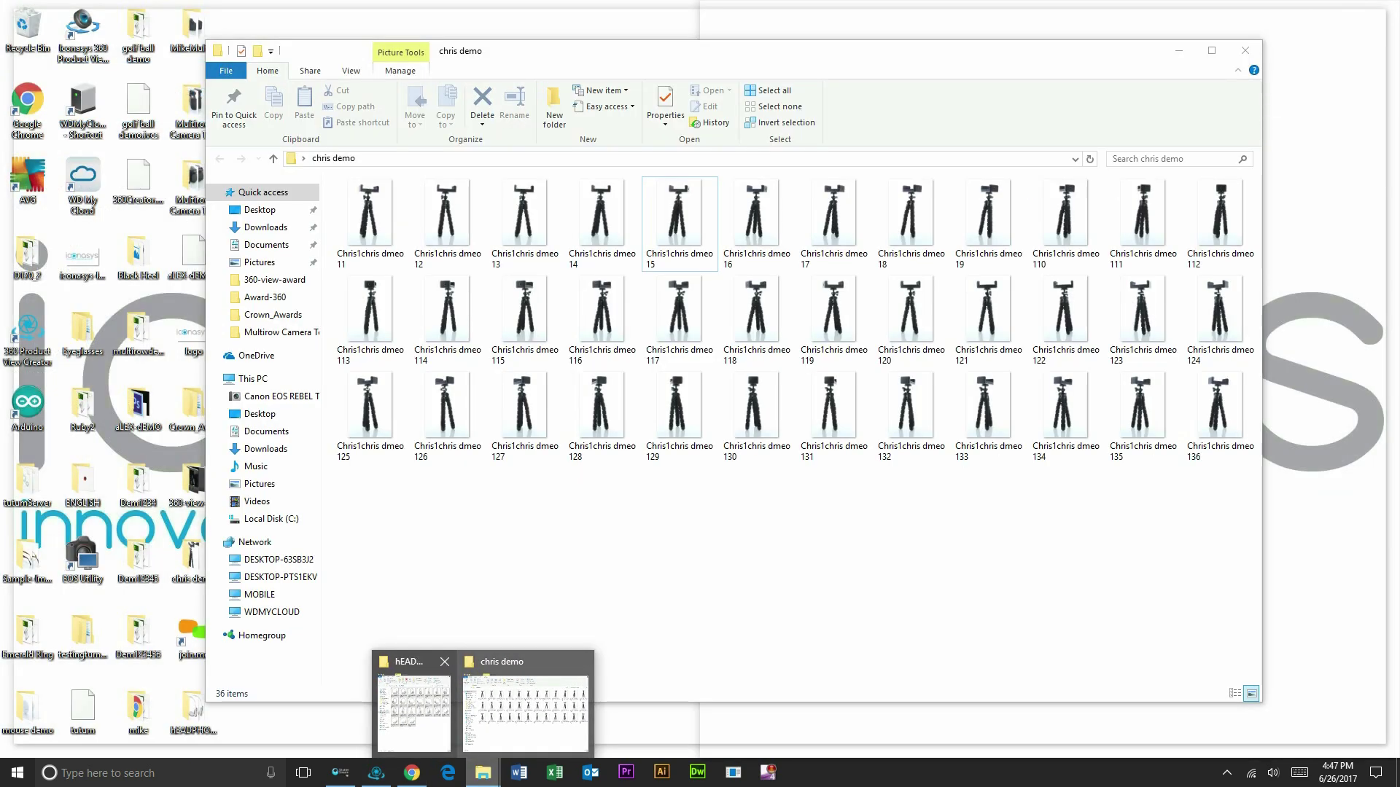
click(406, 711)
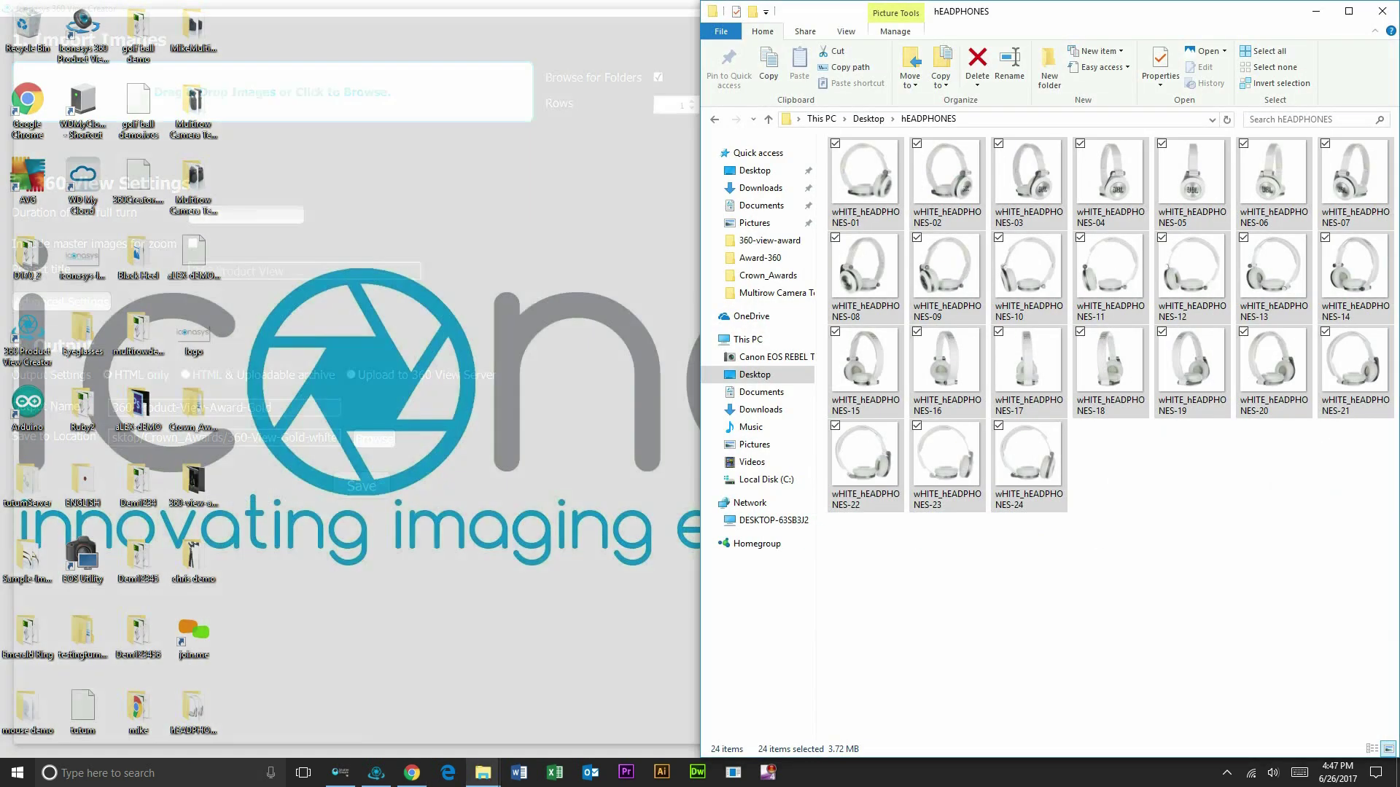
drag(866, 182, 334, 102)
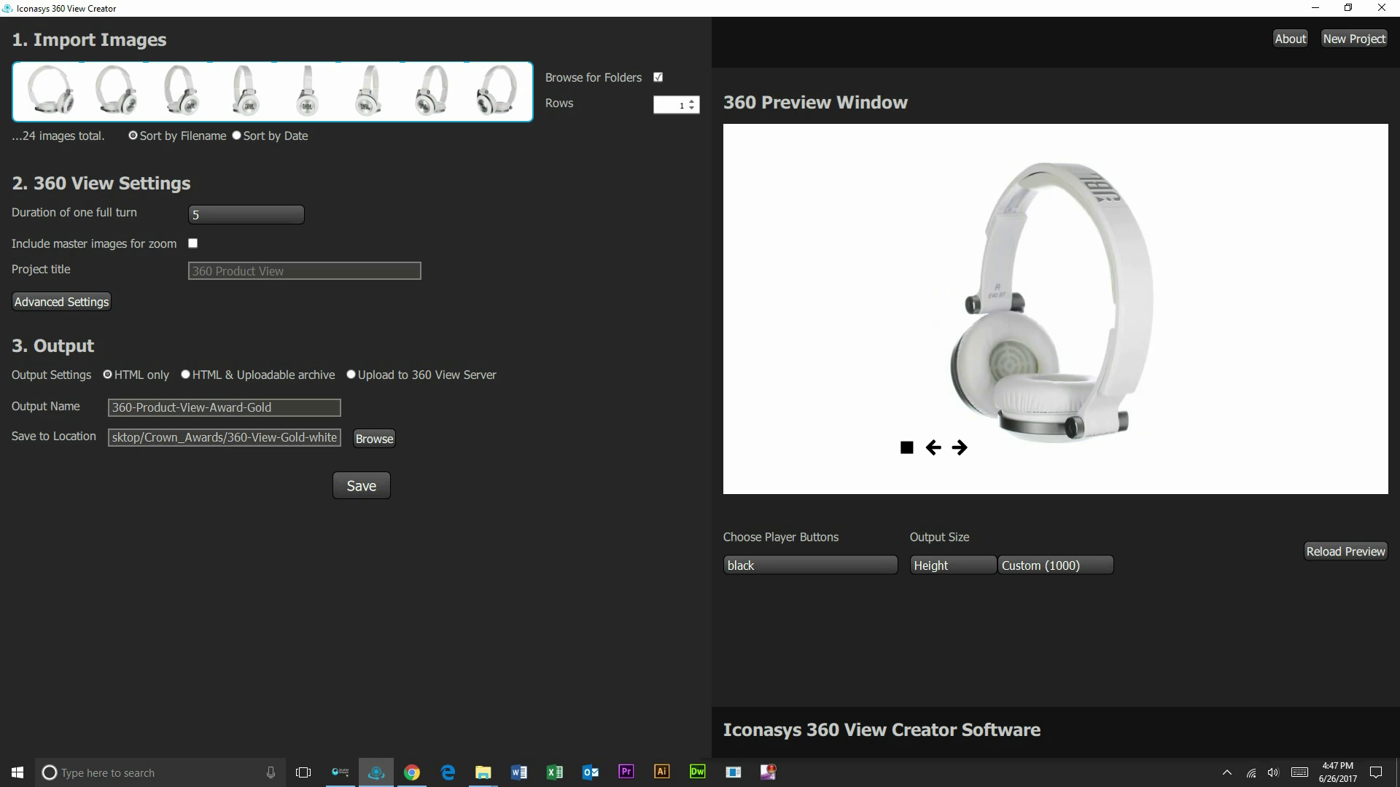
Set the duration of one full turn to a custom value of 7 seconds
click(246, 215)
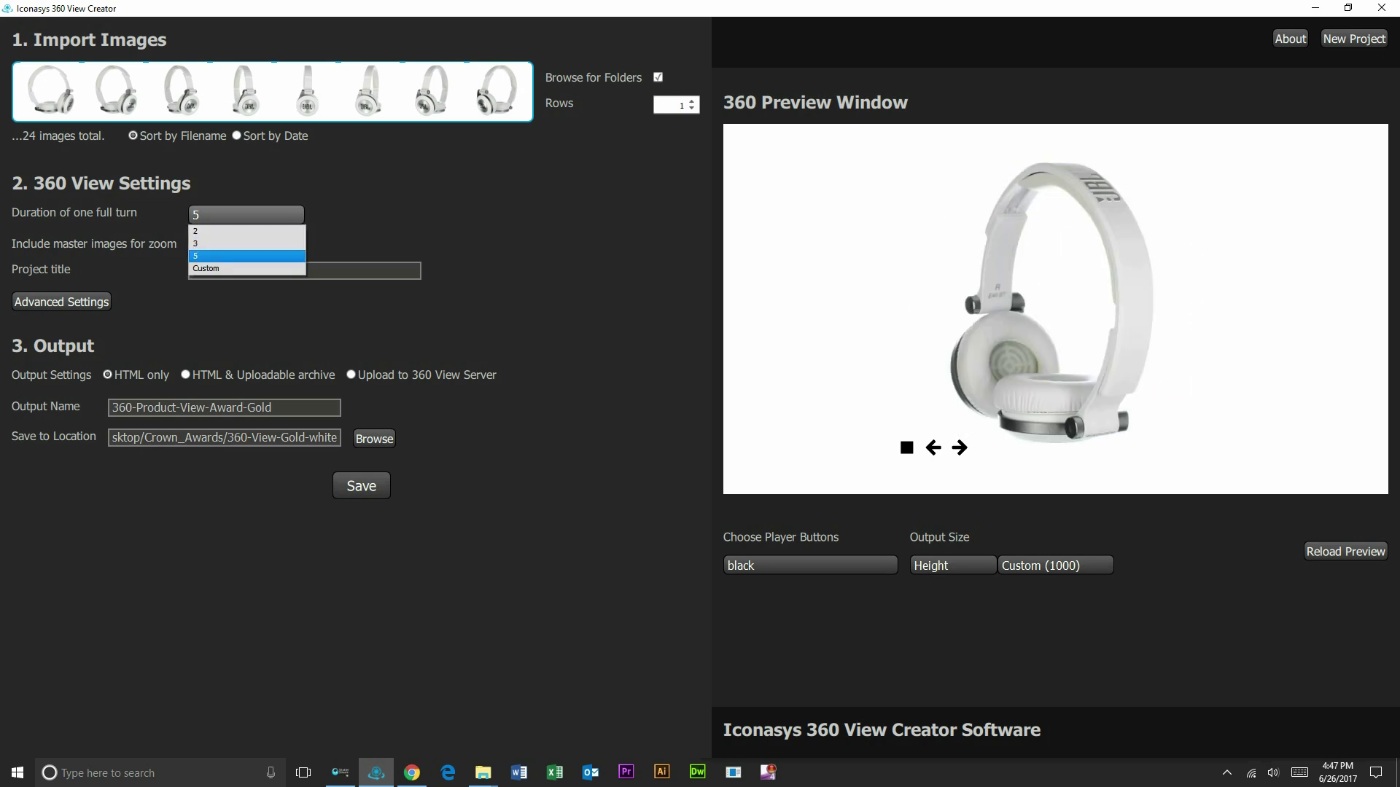
click(246, 269)
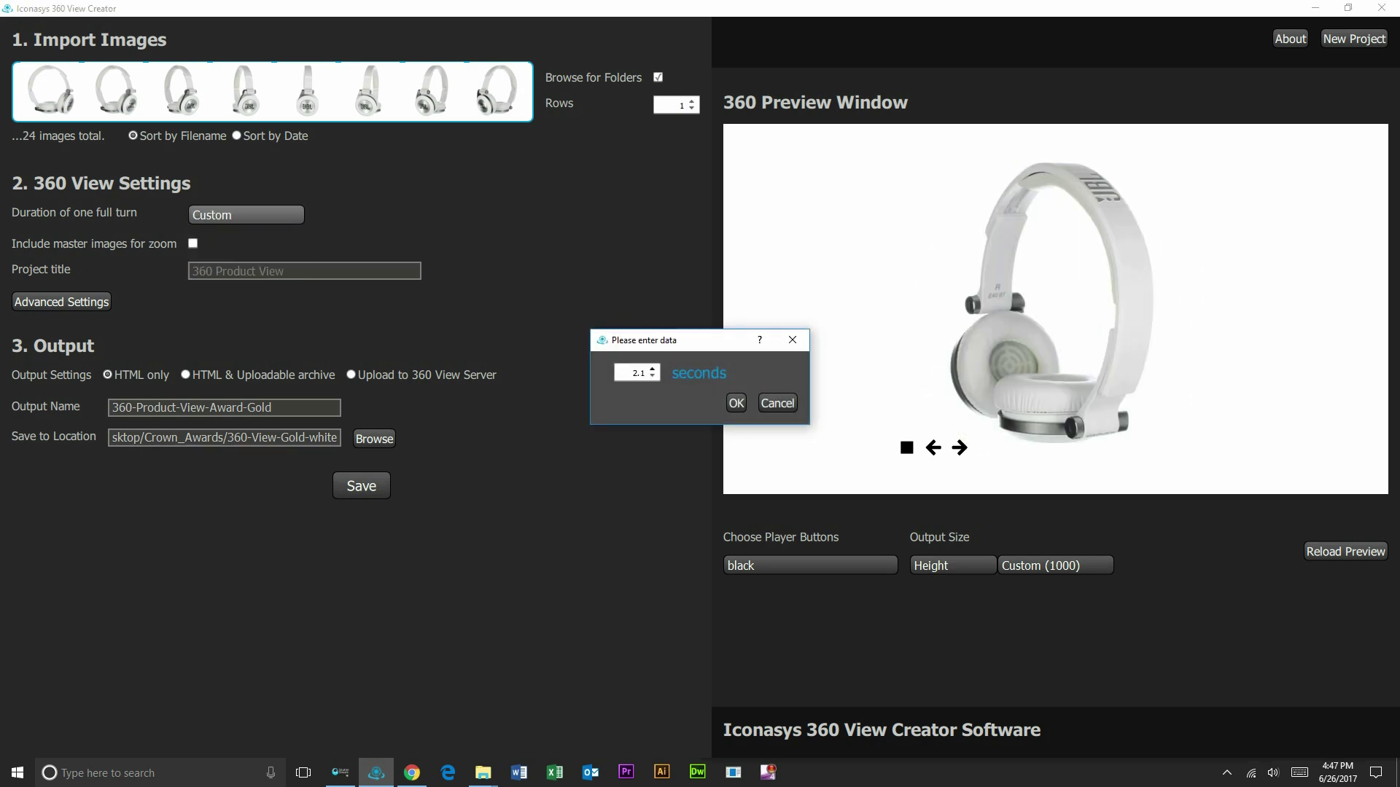
double_click(638, 373)
text(7)
click(737, 403)
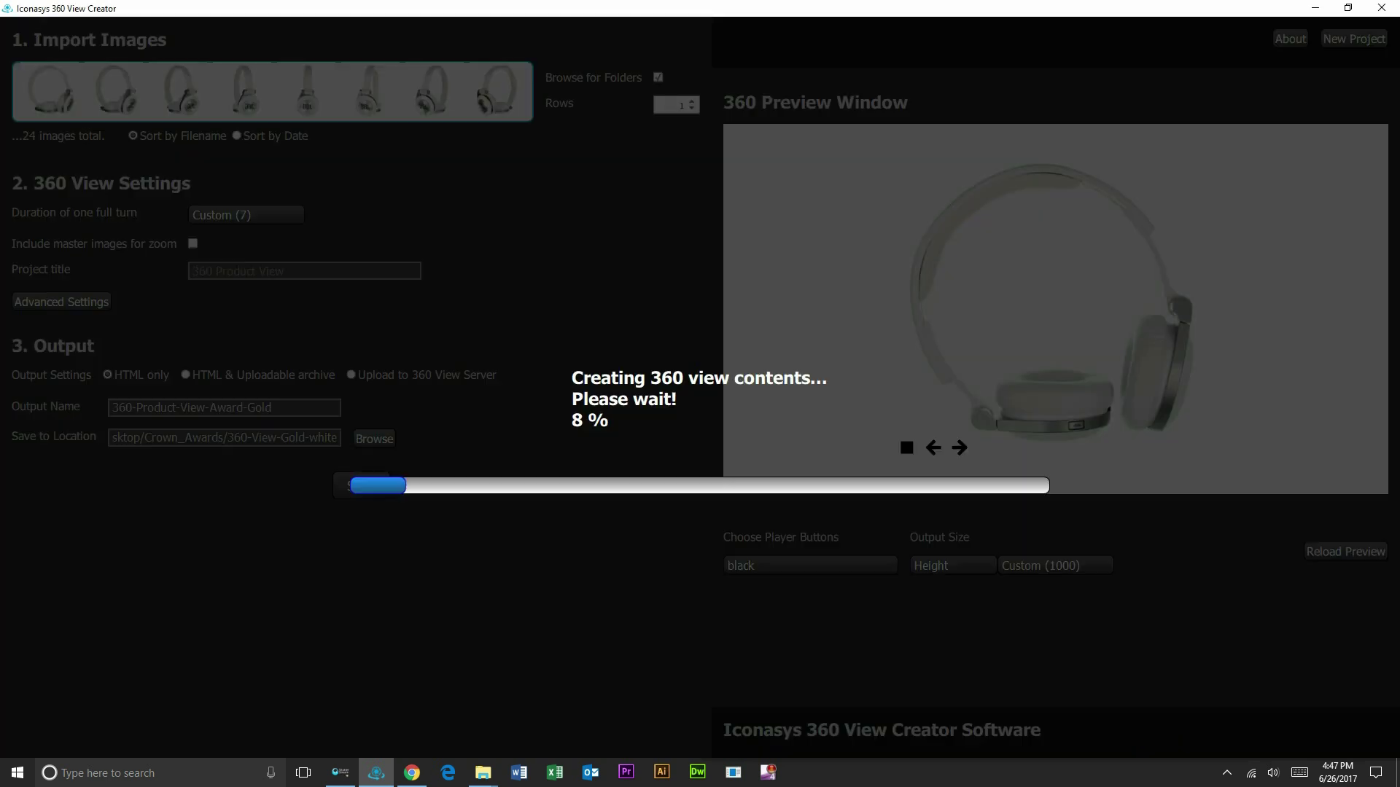